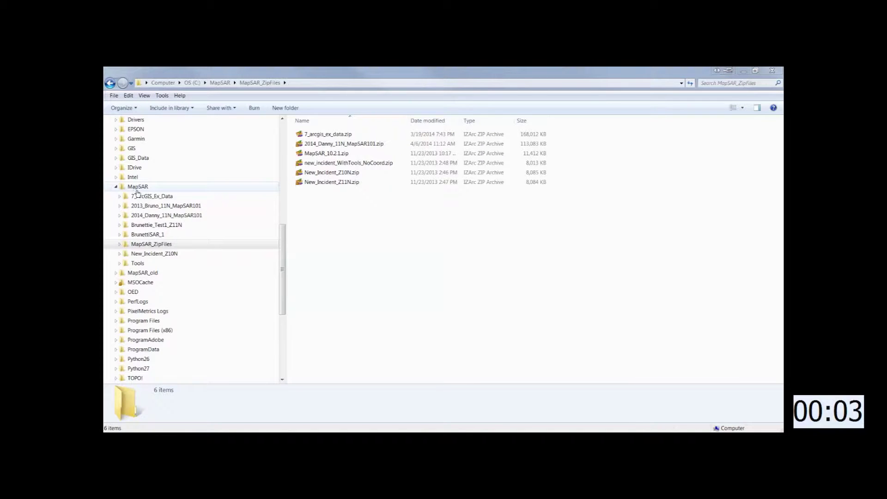
- Extract New_Incident_Z11N.zip into the MapSAR_ZipFiles folder with IZArc
click(132, 245)
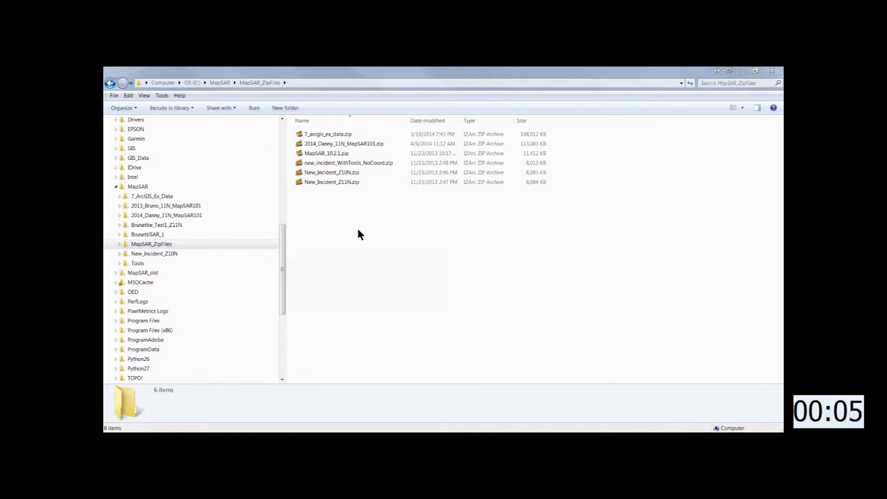
right_click(301, 181)
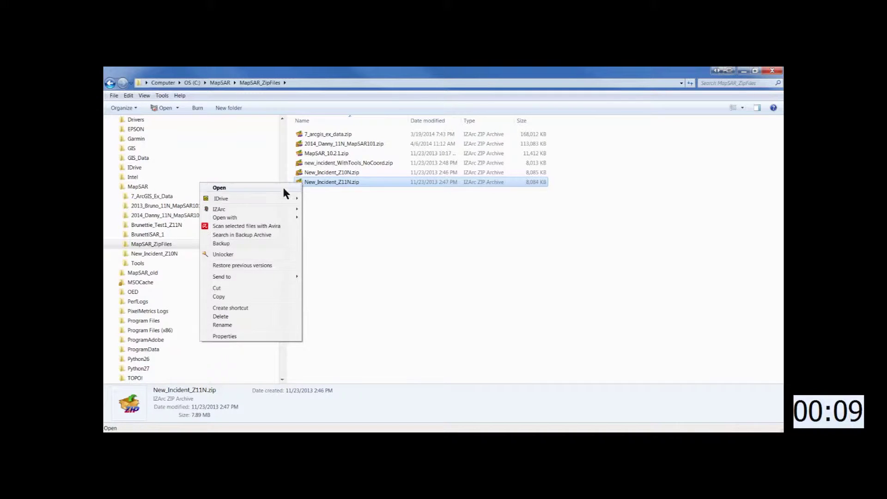
mouse_move(279, 210)
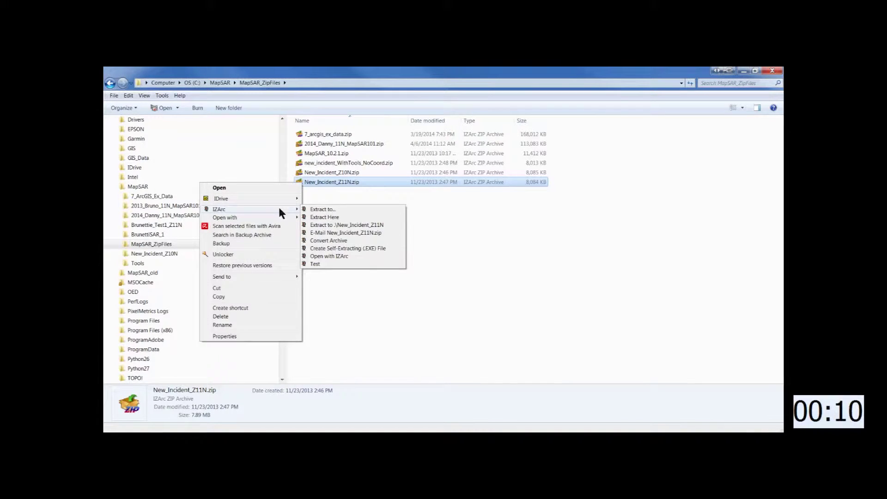
click(324, 217)
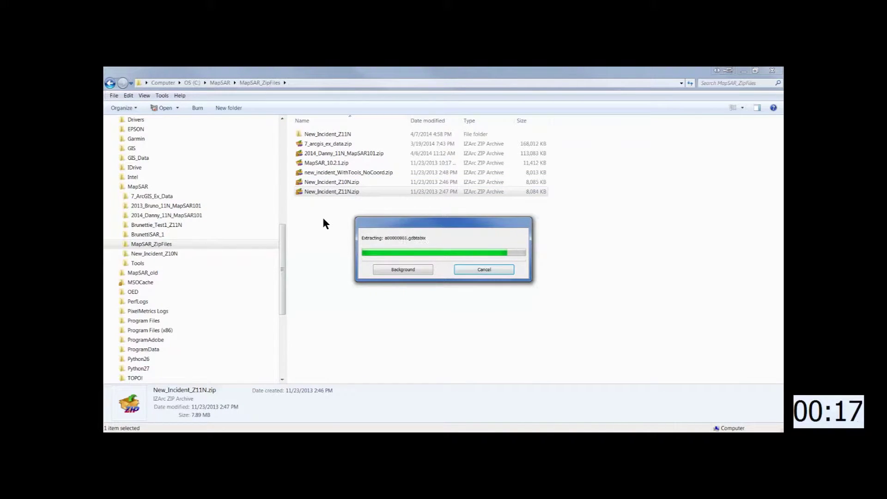
- Move the extracted New_Incident_Z11N folder into MapSAR and open it
click(299, 134)
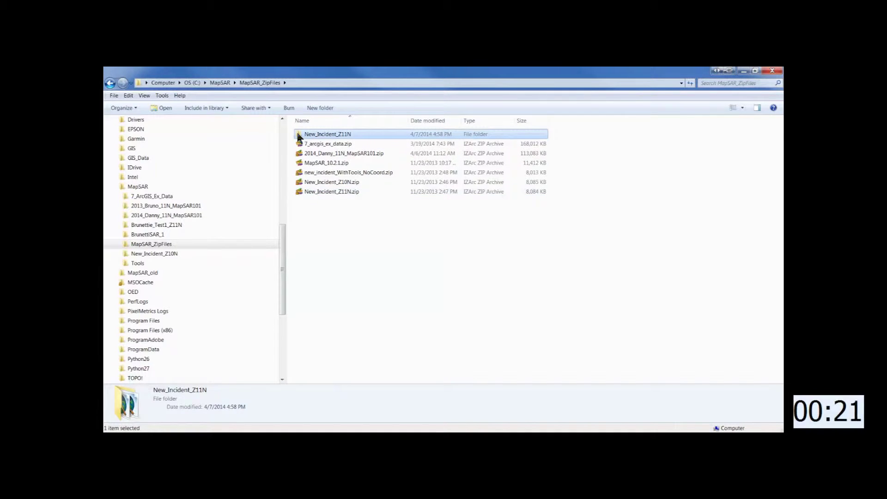
drag(299, 136, 182, 188)
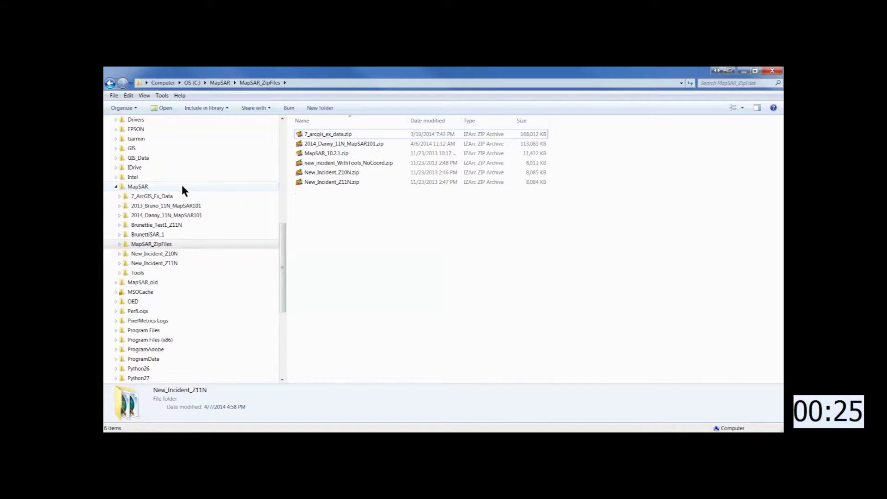
click(146, 264)
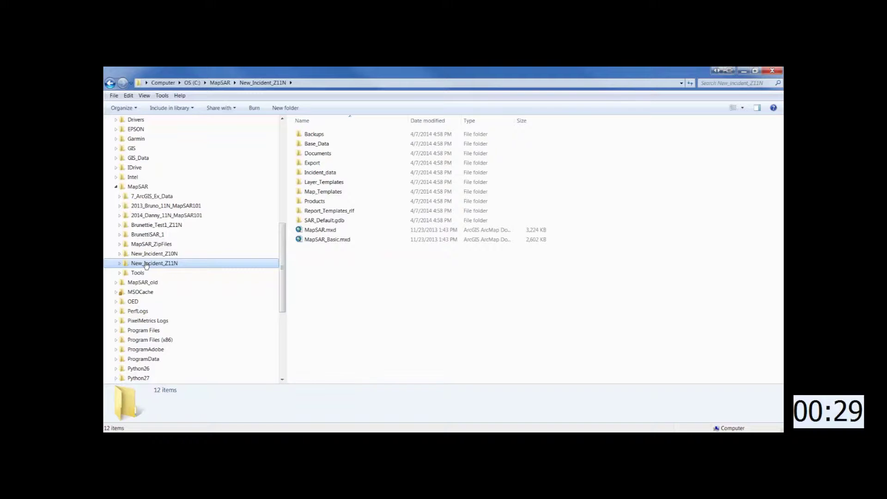
key(alt+Tab)
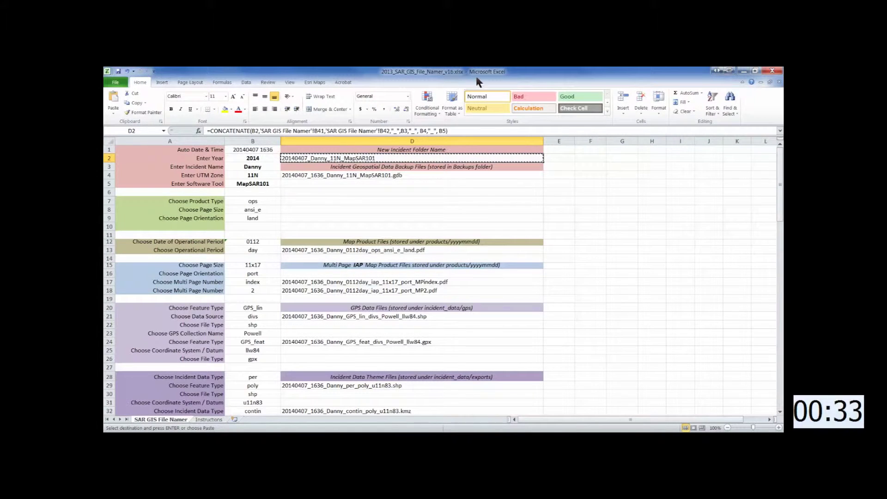
- Set the incident name to Billy and copy folder name 20140407_Billy_11N_MapSAR101
click(254, 167)
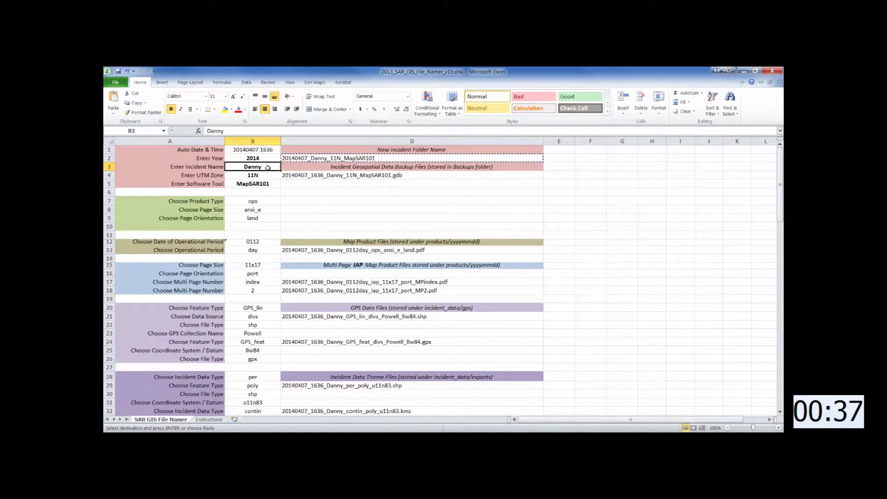
text(B)
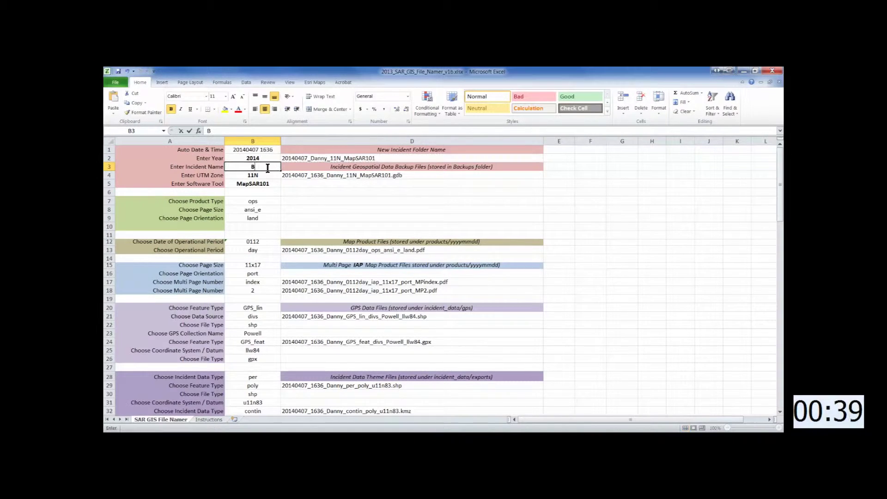
text(illy)
key(Return)
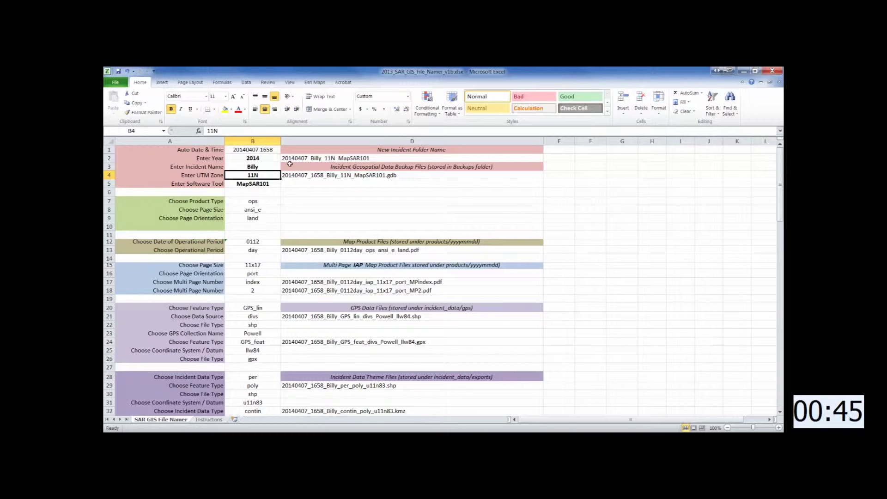
right_click(336, 161)
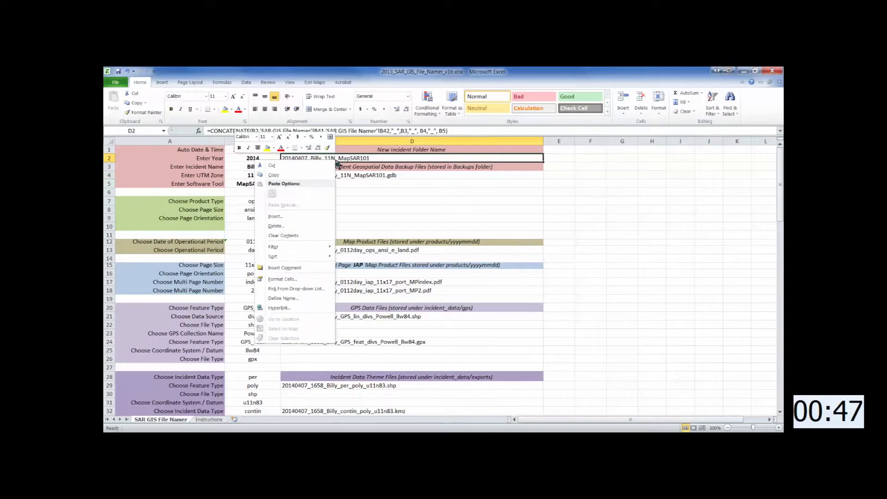
click(274, 175)
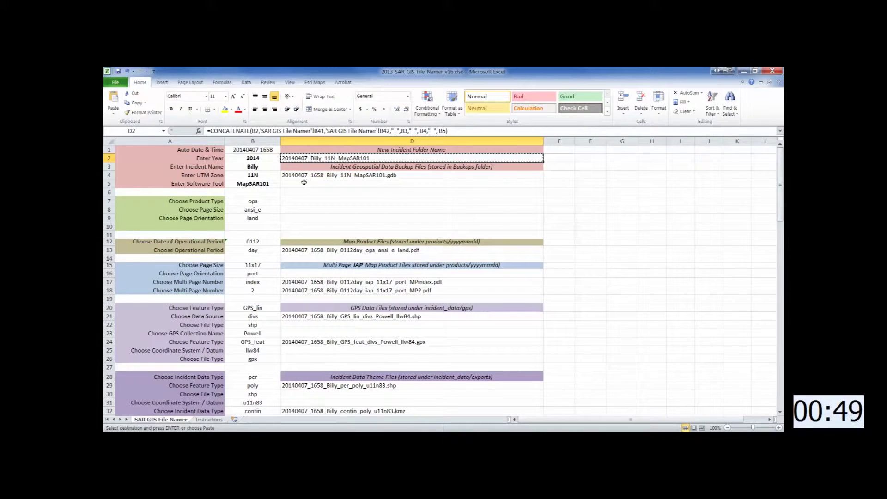
click(525, 439)
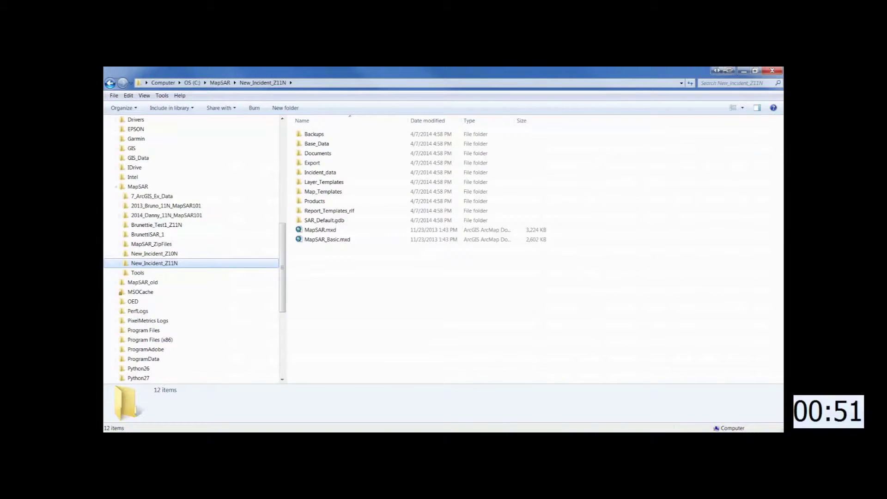
- Rename the New_Incident_Z11N folder to 20140407_Billy_11N_MapSAR101 and select its MapSAR.mxd
right_click(224, 263)
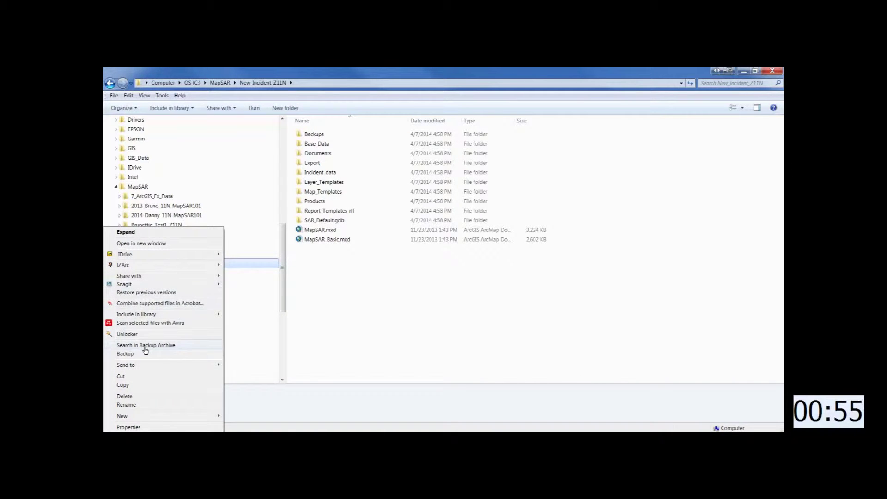
click(134, 405)
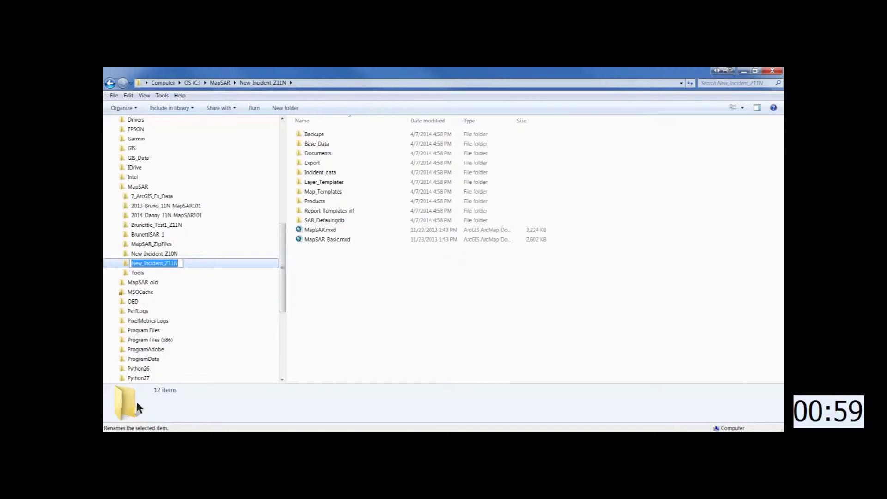
text(20140407_Billy_11N_MapSAR101)
key(Return)
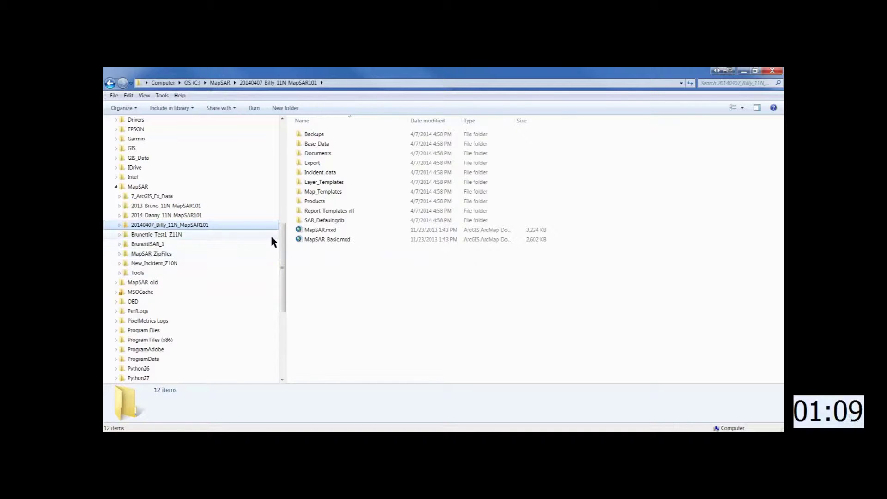
click(299, 231)
- Open MapSAR.mxd in ArcMap and launch the MapSAR Incident Information tool
double_click(300, 233)
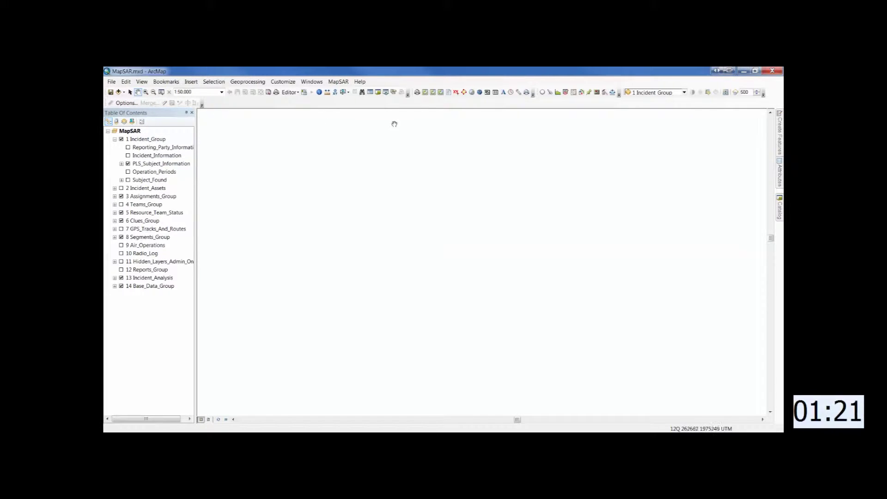
click(471, 92)
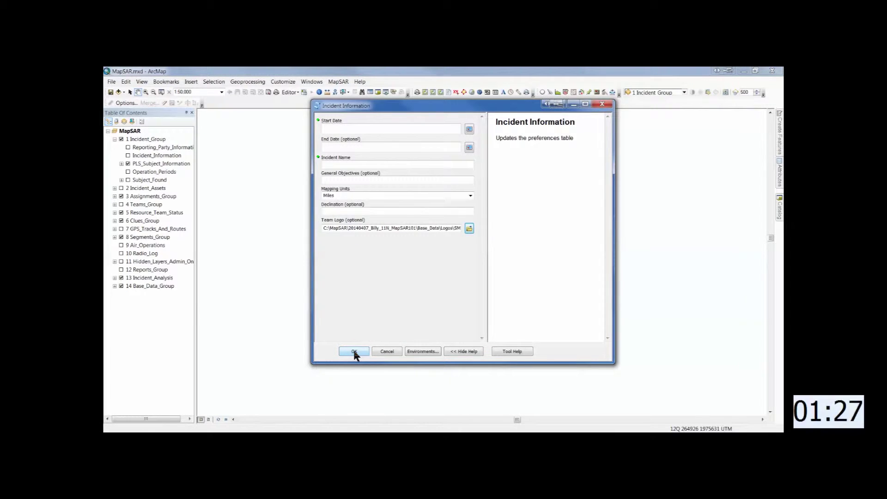
- Set the incident start date to 4/7/2014 5:00:01 PM and the name to 'Billy SAR'
click(469, 129)
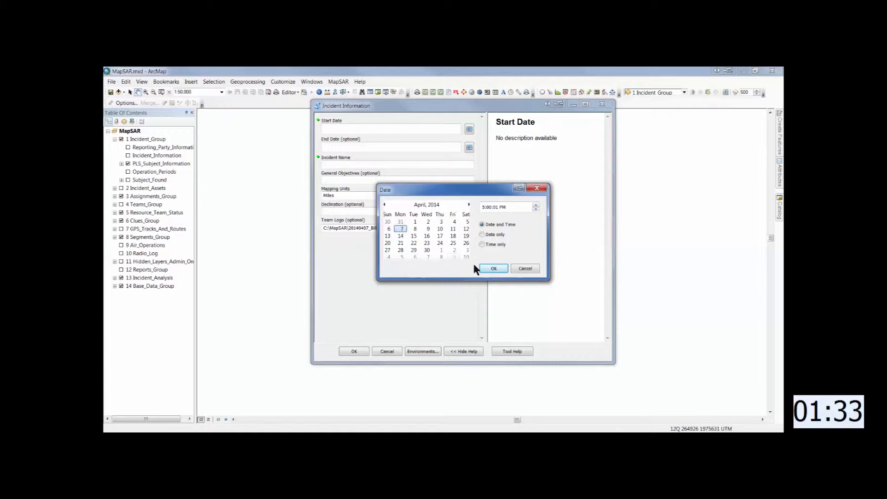
click(492, 269)
click(410, 163)
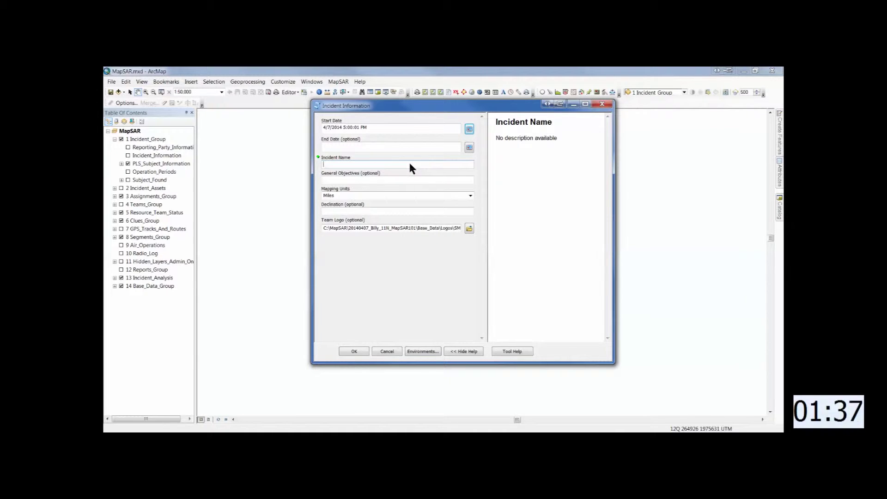
text(Billy SAR)
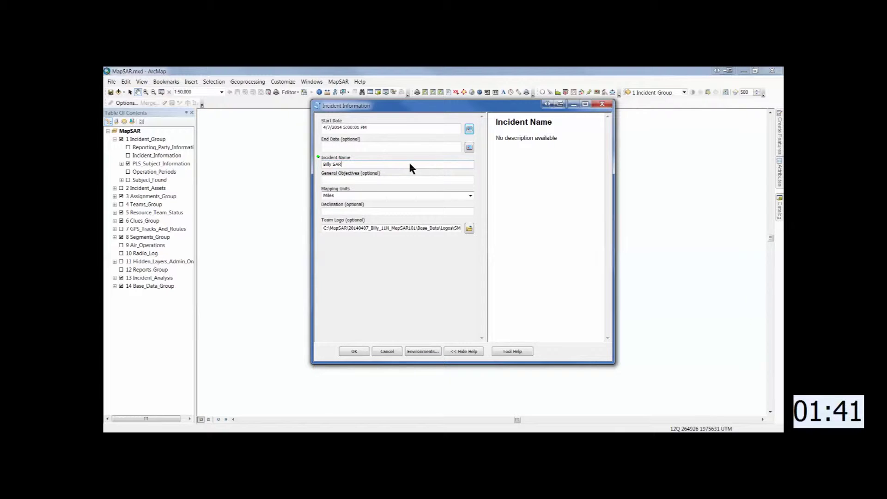
- Enter objectives: search all terrain, lakeshore, river strainers; contact all hikers for routes
key(Tab)
text(Sea)
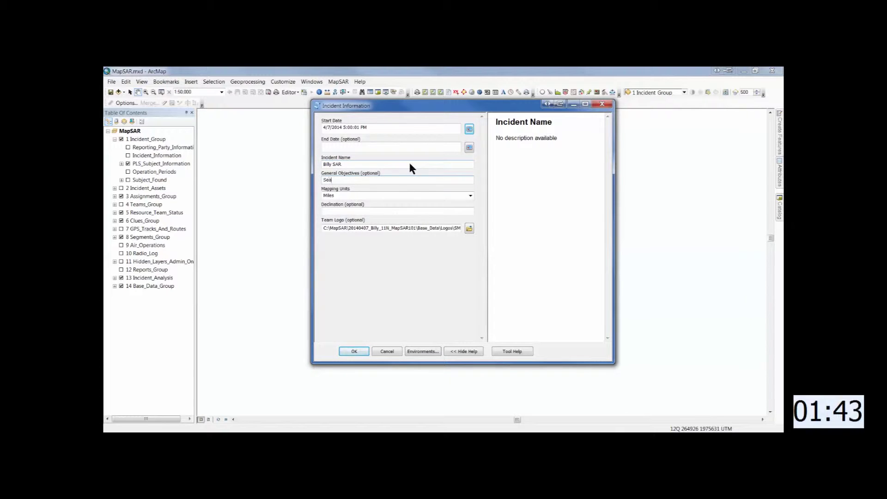
text(rch all terrain,)
key(BackSpace)
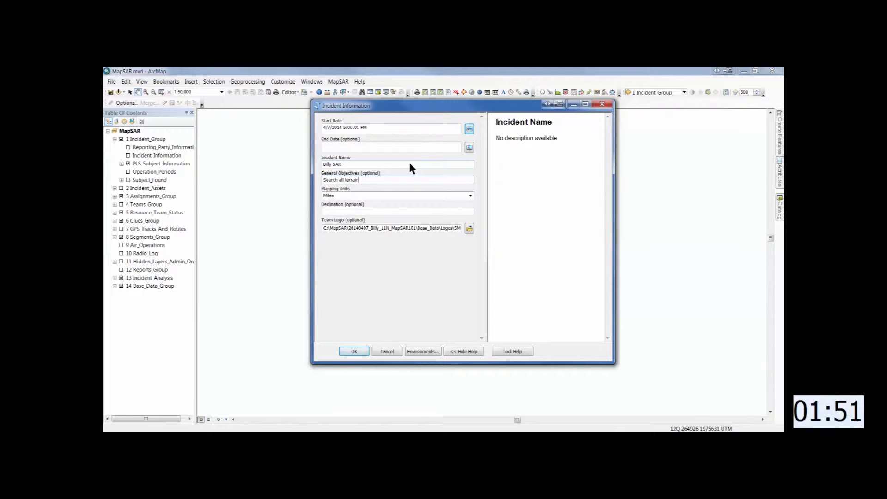
text(, lakeshore, strainers)
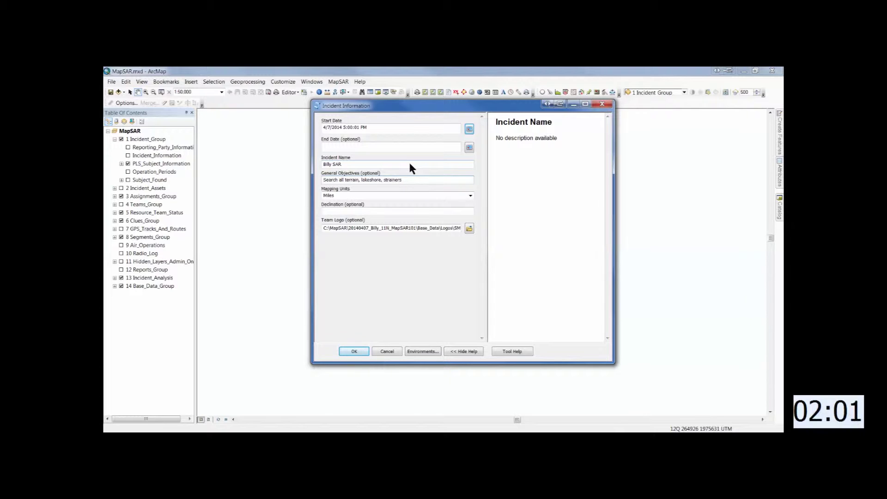
text( along river. Contact all hikers)
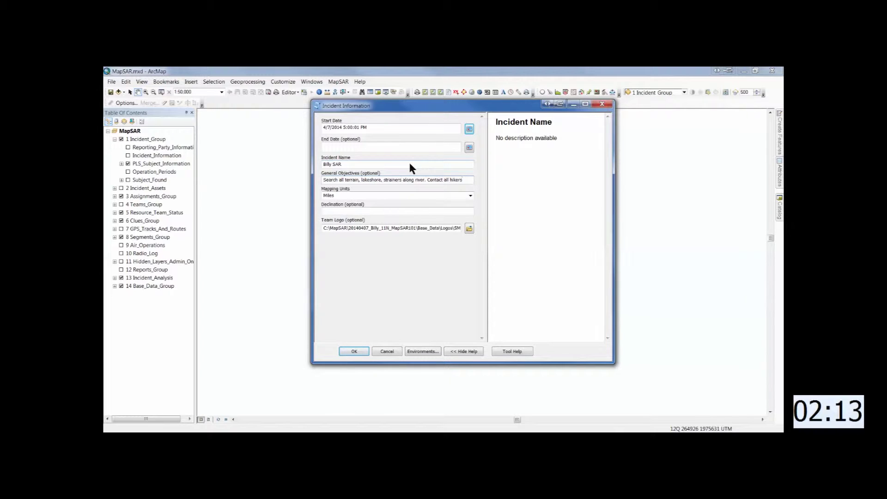
text(, get rout)
text(es and fu)
text(ture con)
text(tact)
text( in)
text(fo)
key(Tab)
key(Tab)
key(Tab)
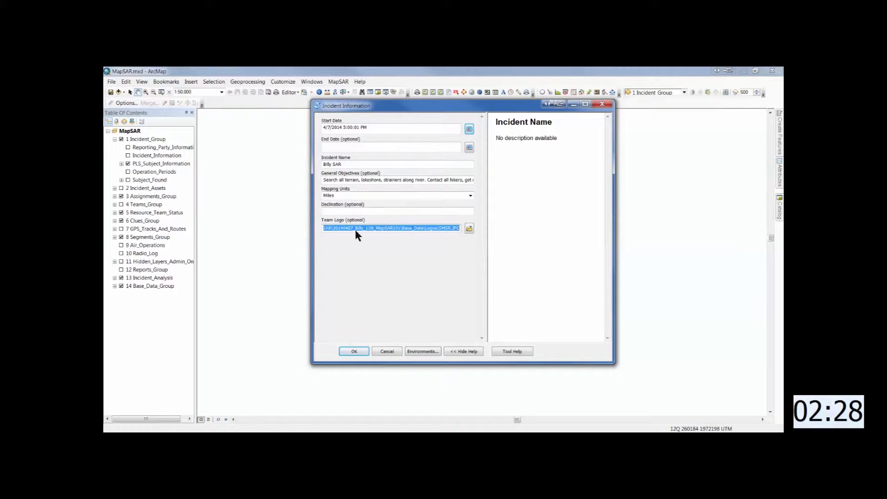
click(470, 228)
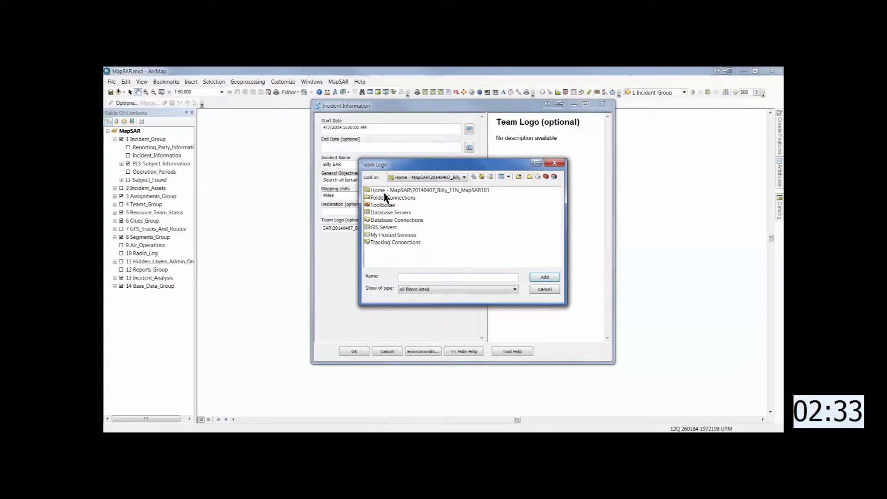
- Use nps_clr.jpg from Base_Data\Logos as the team logo, then close the update report
double_click(384, 191)
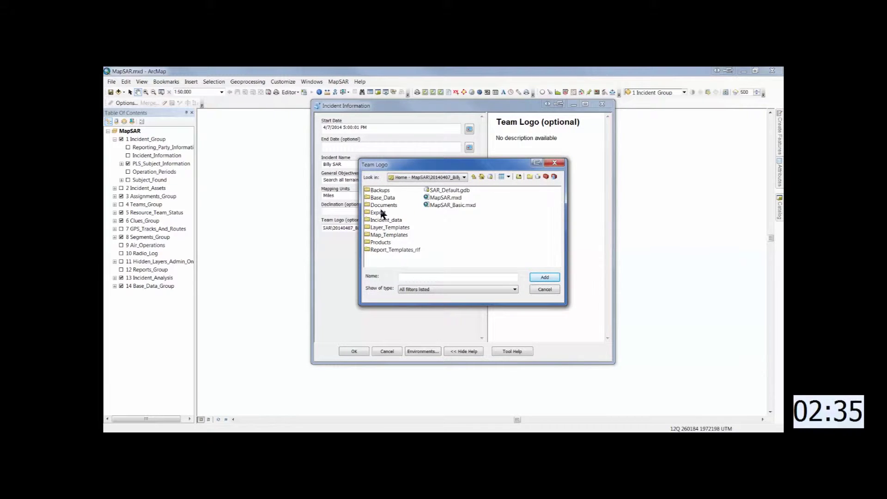
double_click(379, 198)
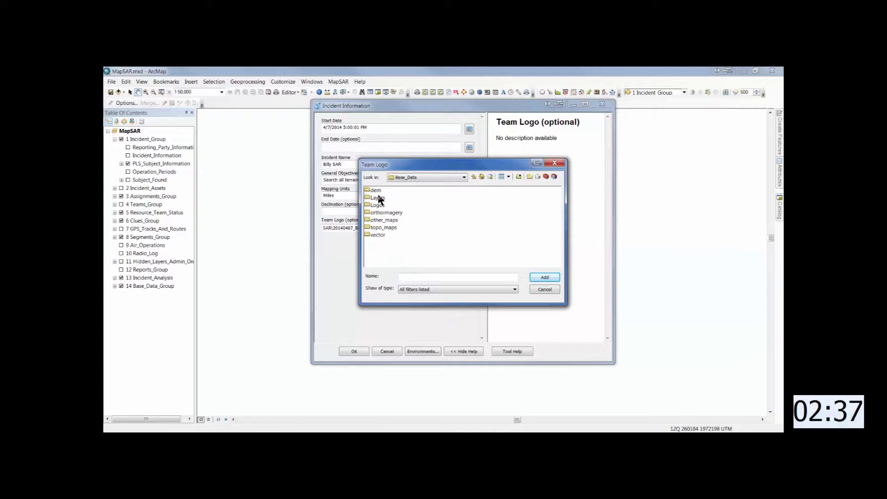
double_click(376, 205)
click(379, 191)
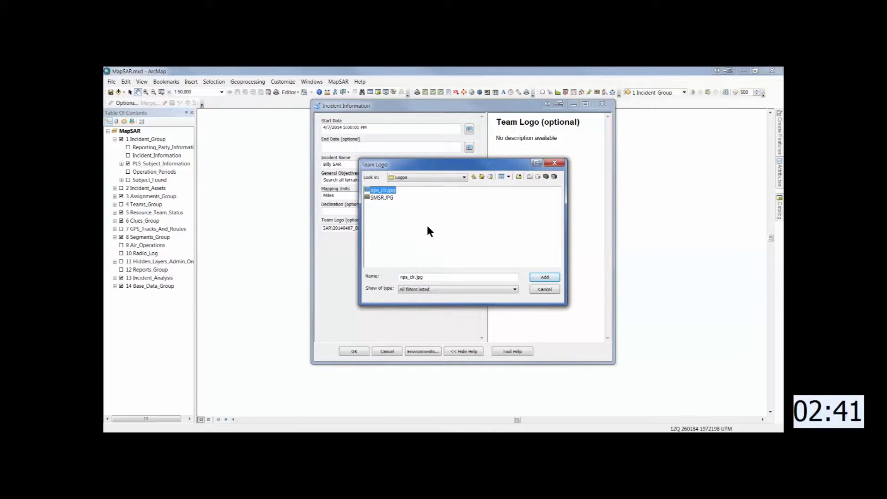
click(545, 277)
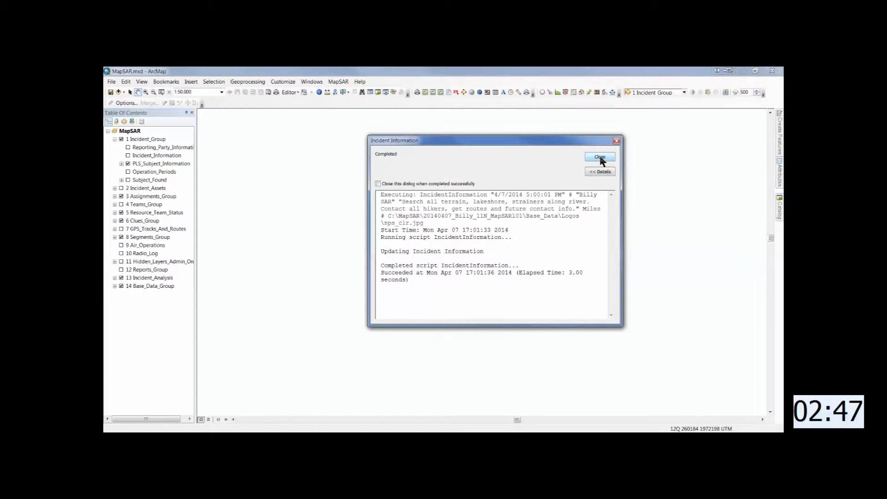
click(601, 157)
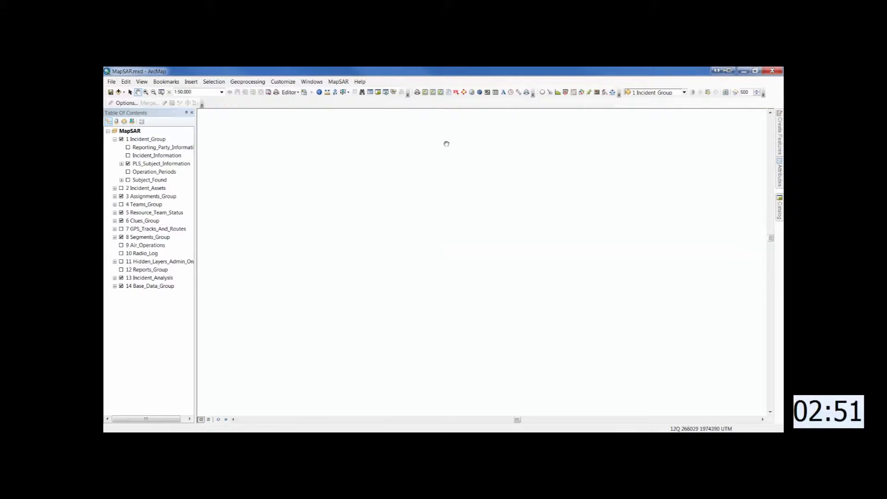
- Start editing and enter report time 4/7/2014 10:00 AM in Reporting_Party_Information
click(163, 102)
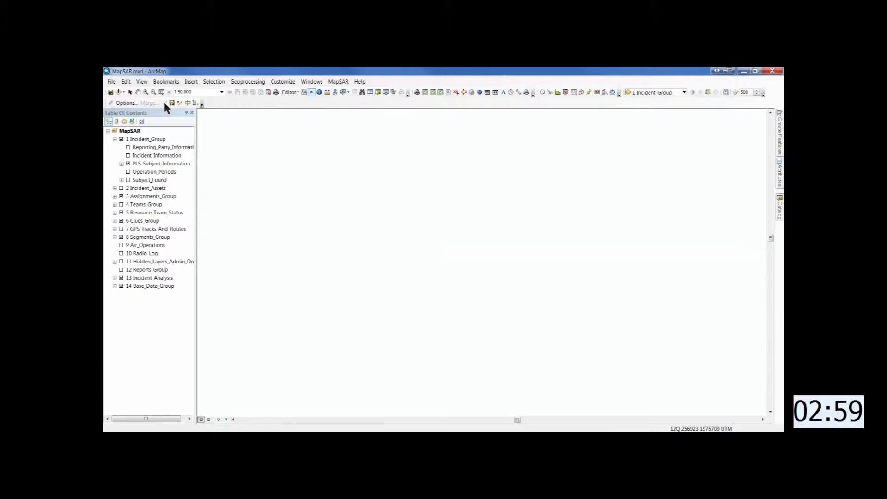
right_click(148, 149)
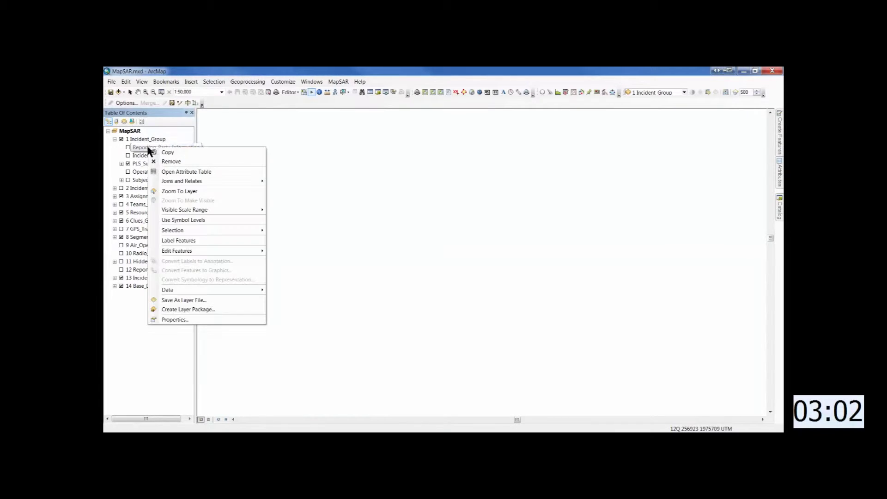
click(174, 171)
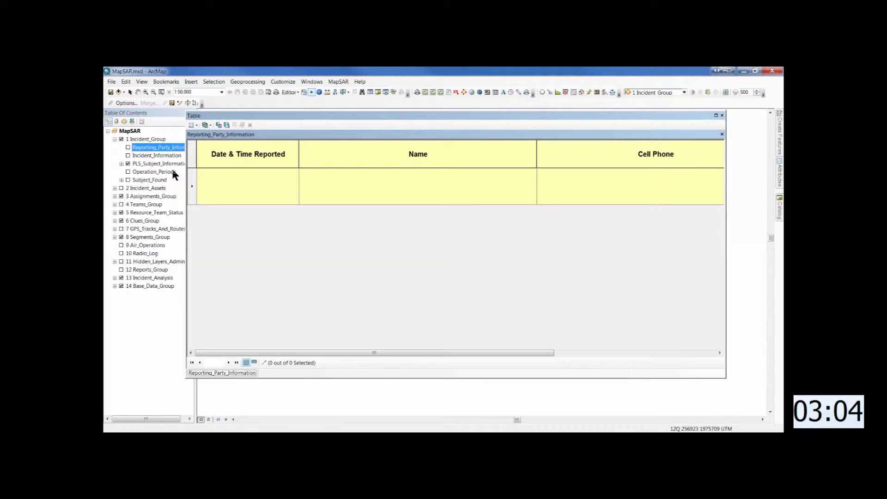
click(225, 181)
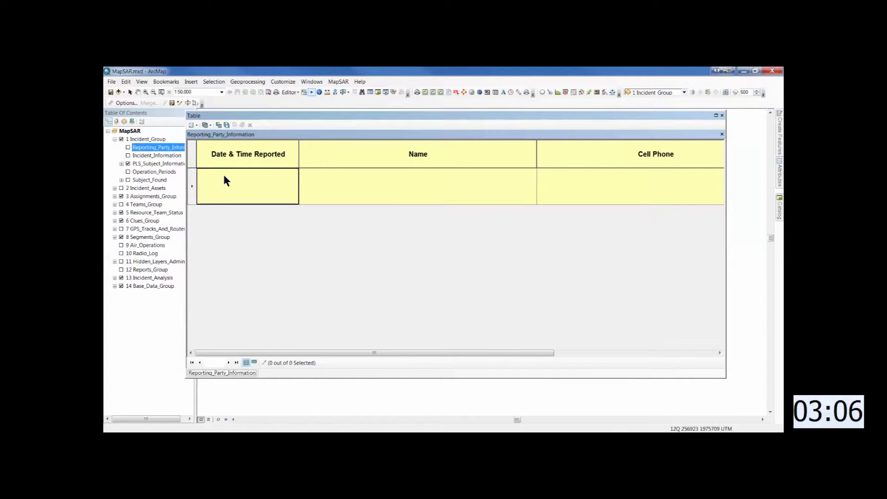
text(4)
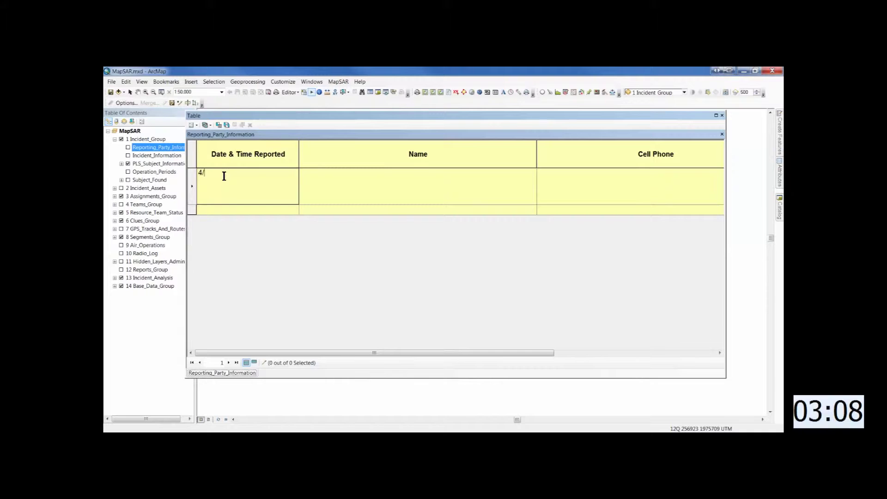
text(/7/)
text(201)
text(2)
text( 10:4)
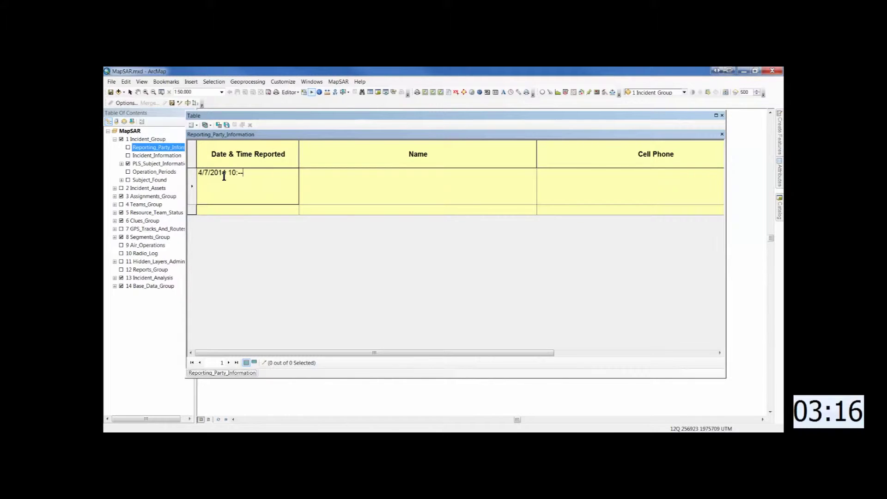
text(00 AM)
key(Tab)
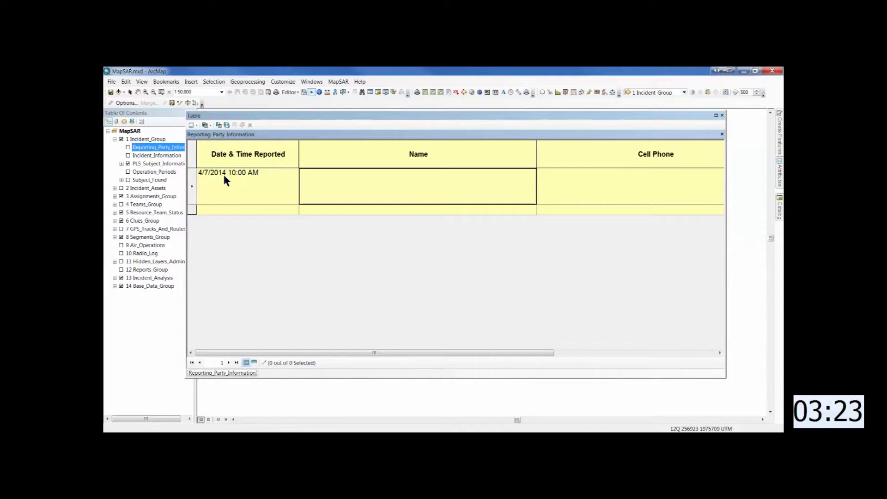
- Enter the reporting party's name, cell phone and e-mail, leaving the land line blank
key(Tab)
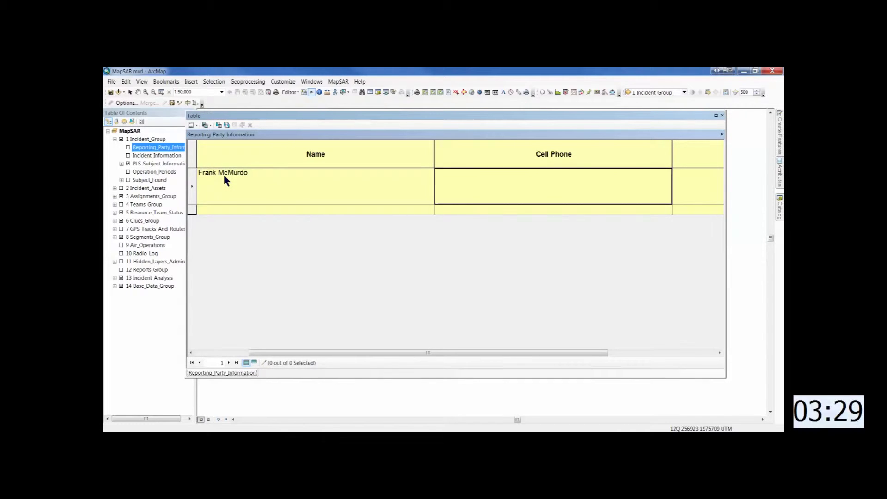
text(555)
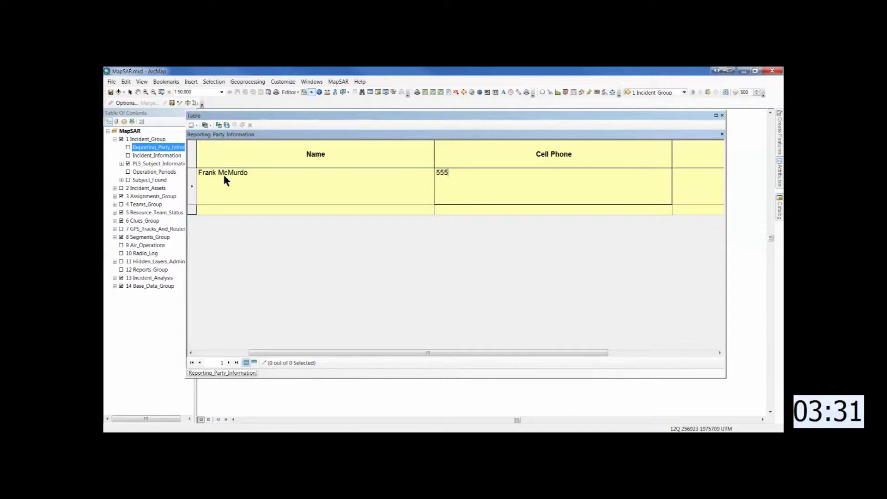
text(-555-5555')
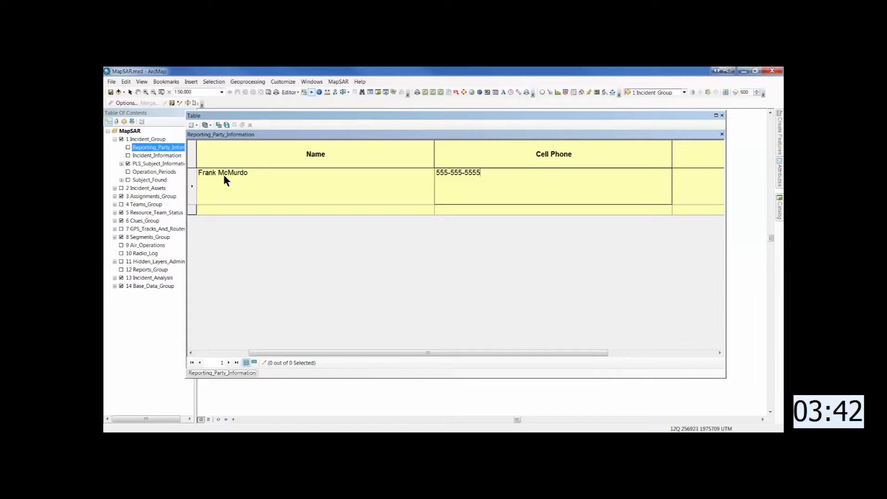
key(Tab)
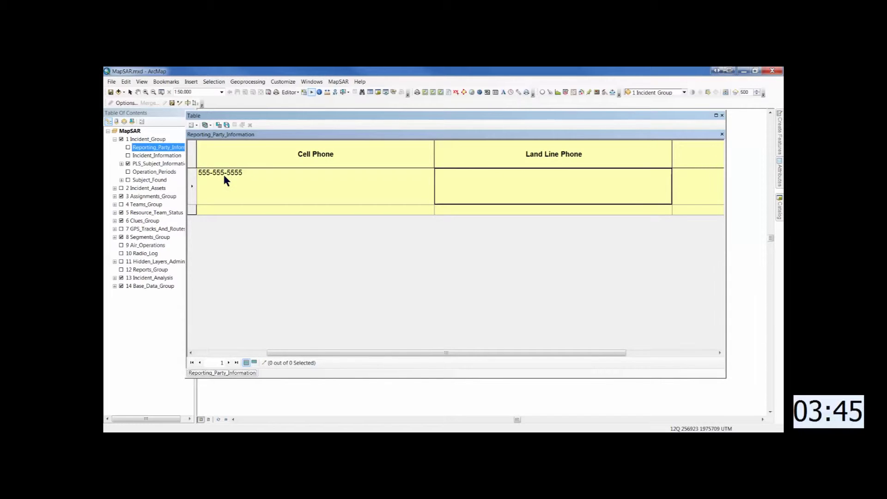
key(Tab)
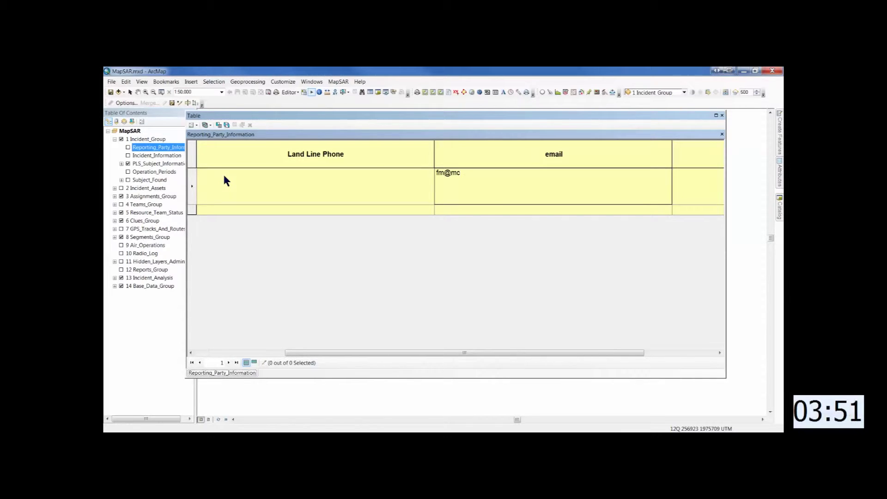
key(Tab)
- Set relationship to Father and note the son vanished while fishing at Bullfrog lake
text(Father)
key(Tab)
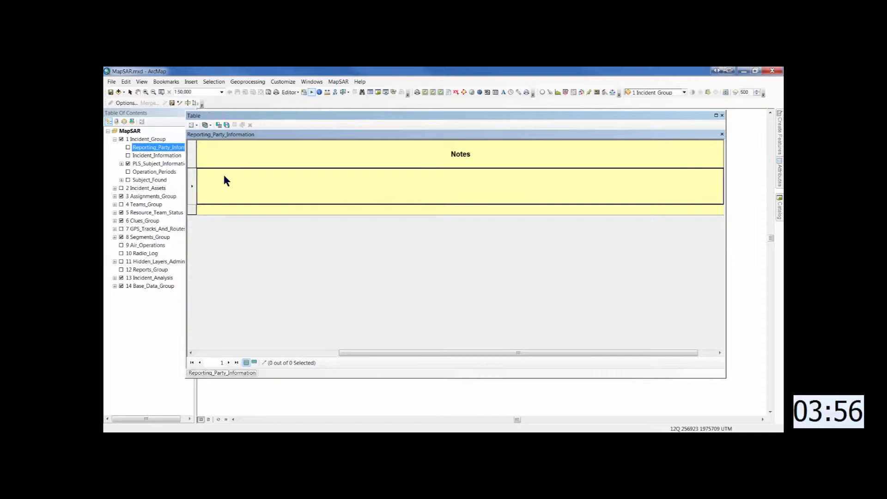
text(W)
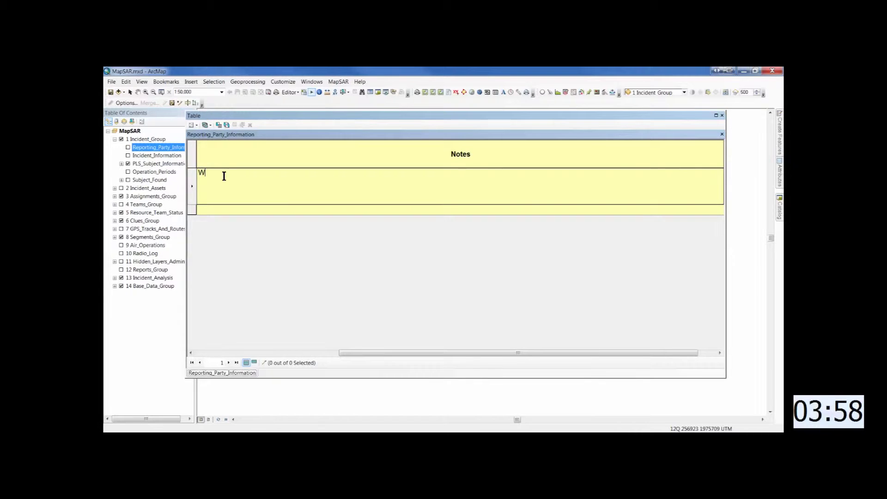
text(as fishing )
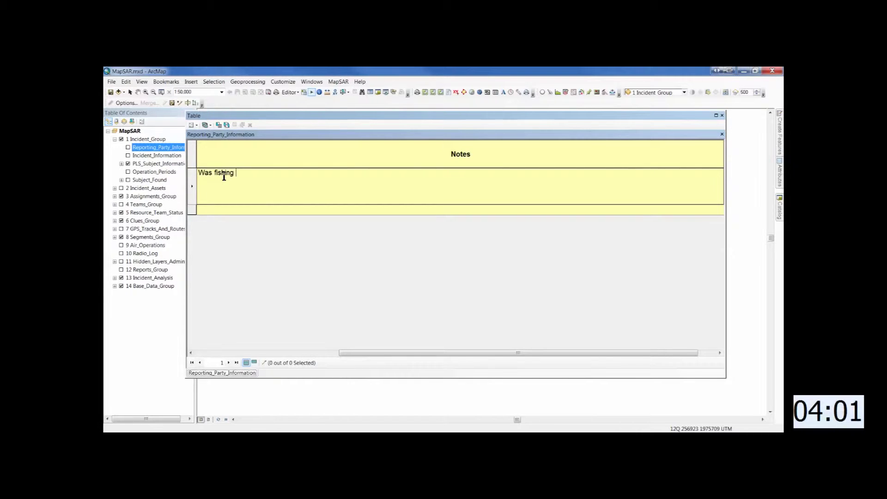
text(with sun at Bullfrog lake. Tu)
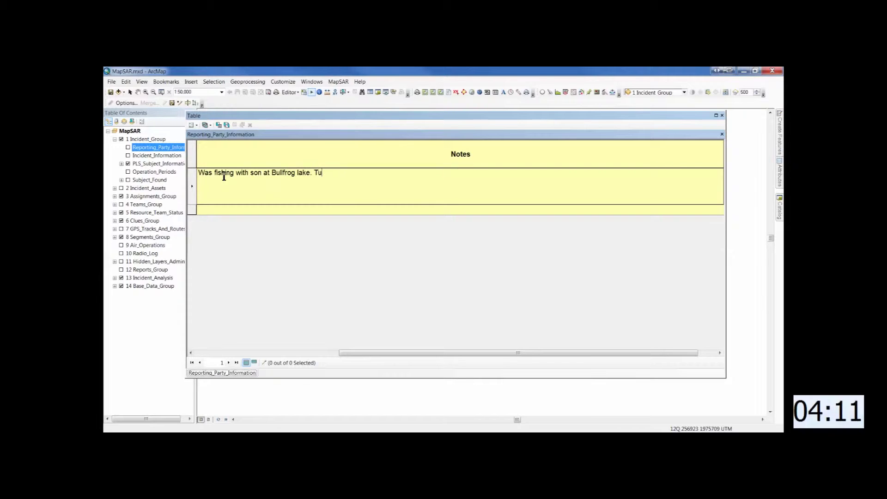
text(rned around and he was g)
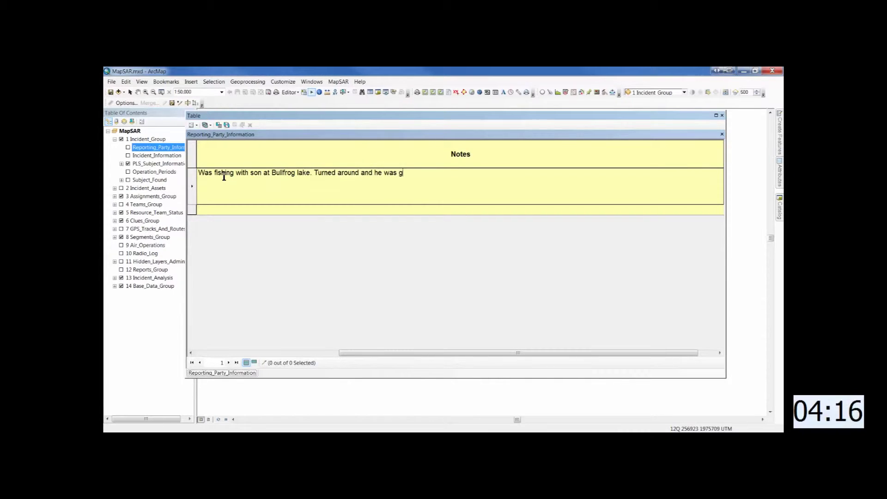
text(one. Searched and)
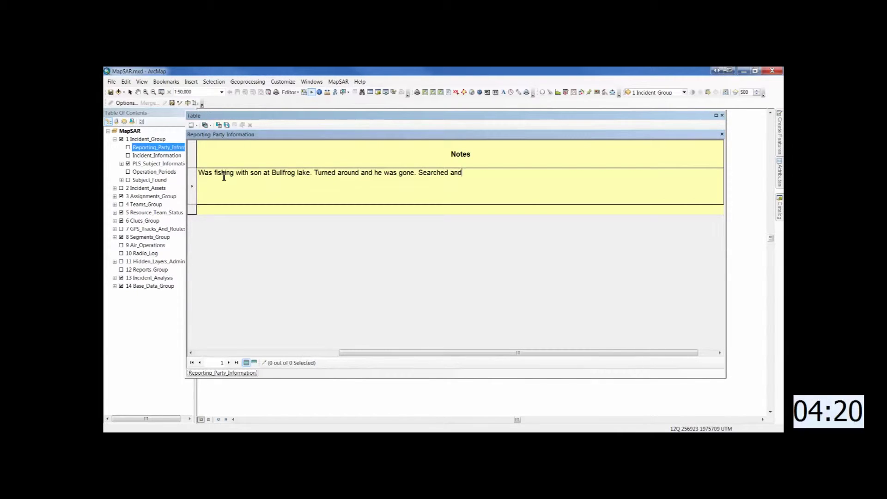
text( called for 2 hou)
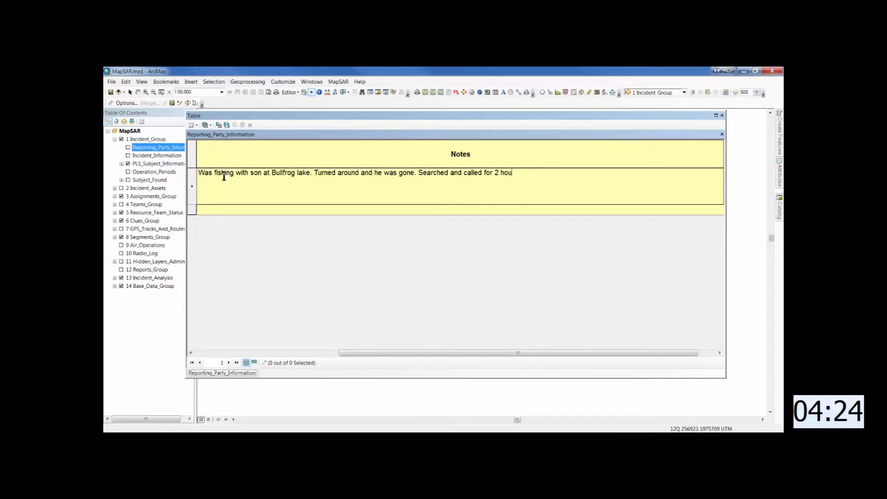
text(rs with)
text( other)
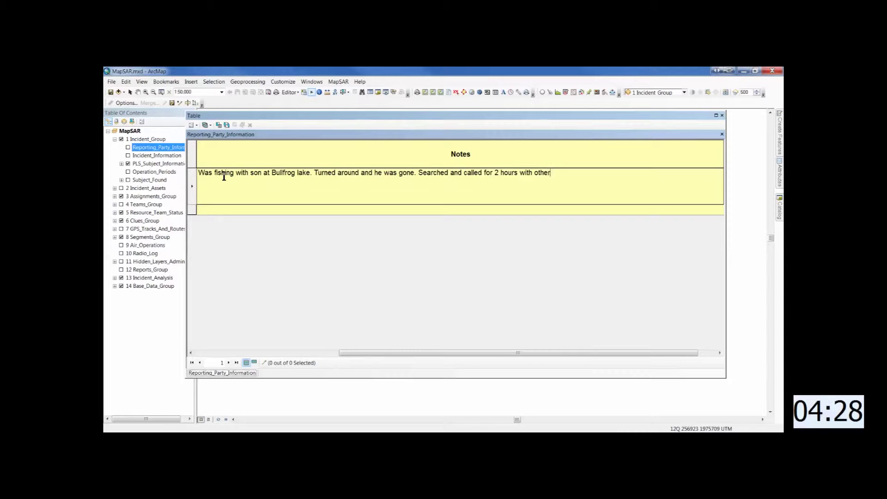
text( hikers)
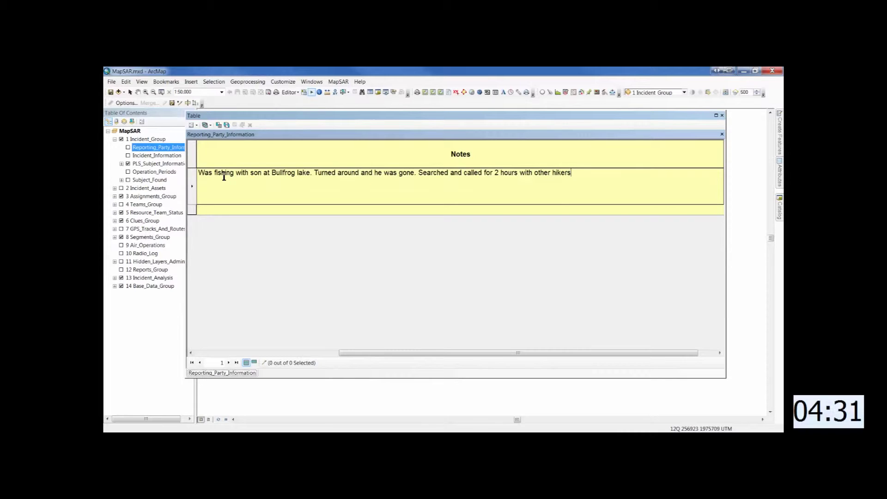
text(. Came to RS about)
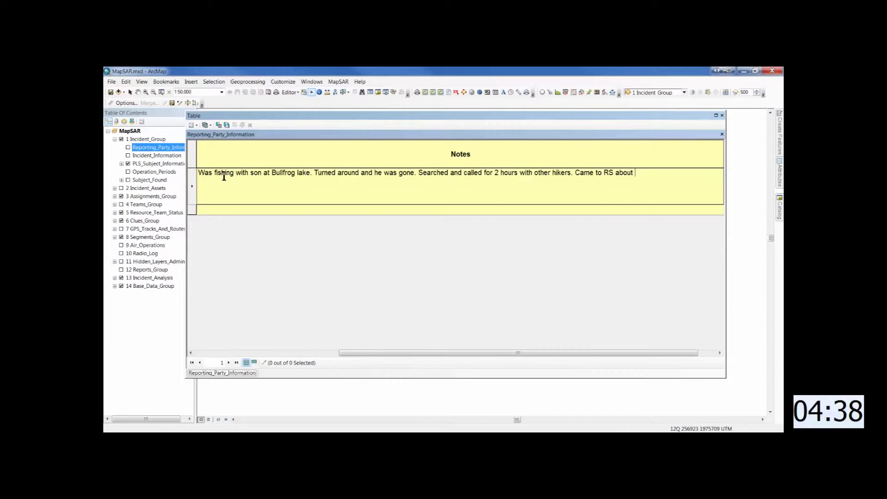
text( noon)
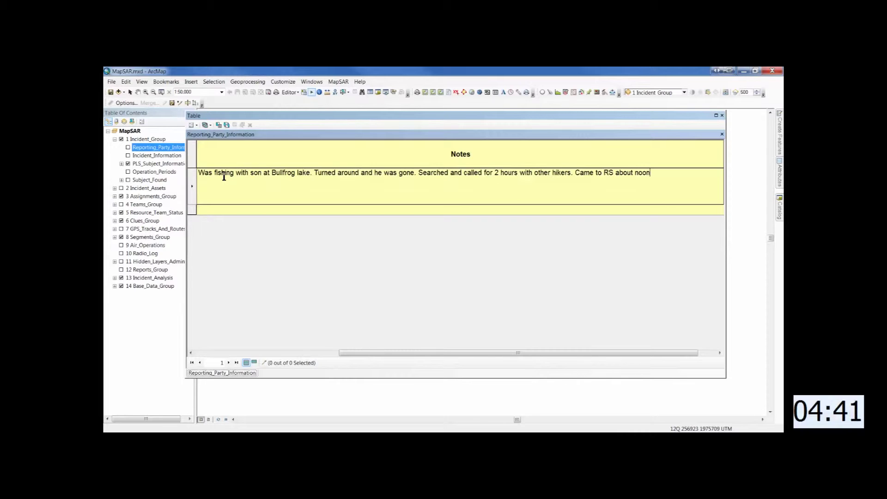
text(.)
key(Tab)
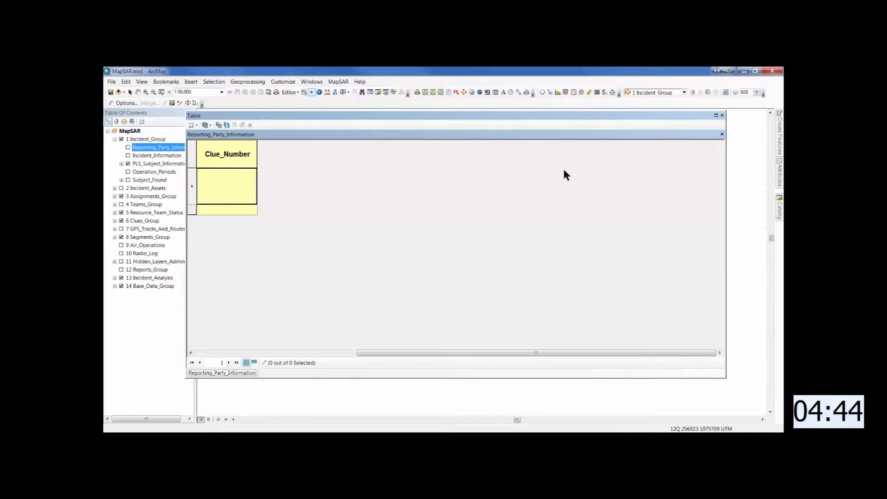
click(722, 116)
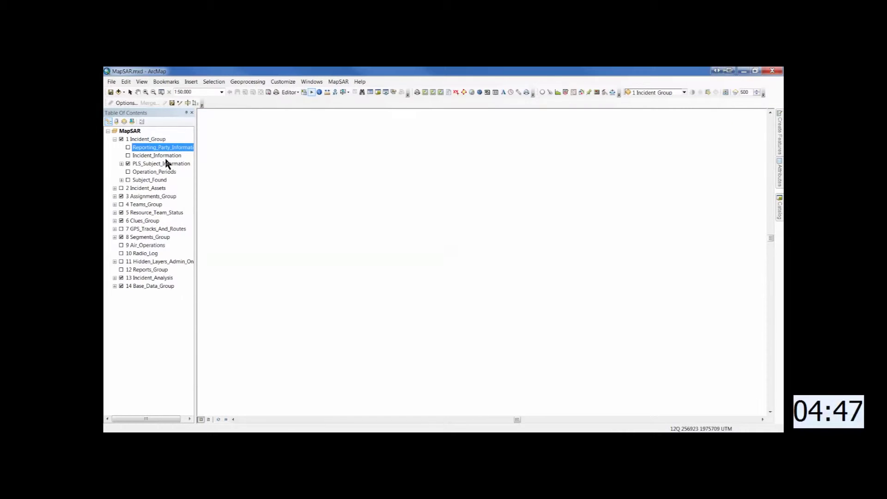
click(164, 157)
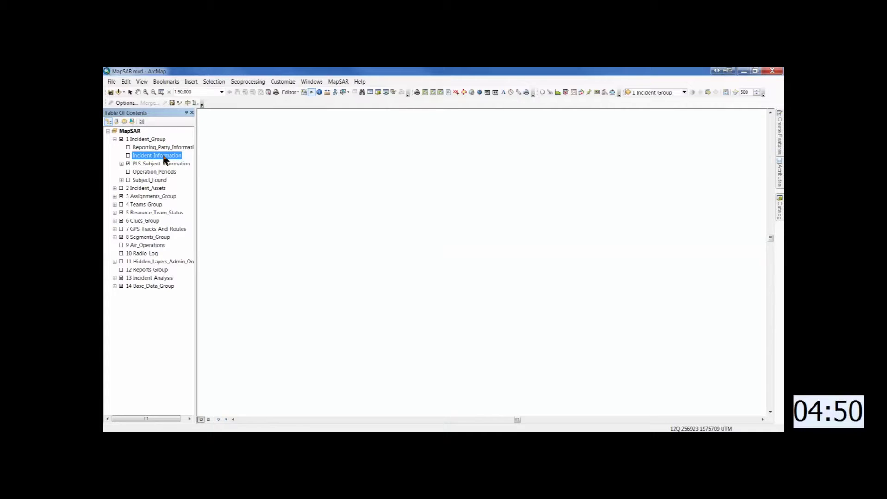
click(171, 102)
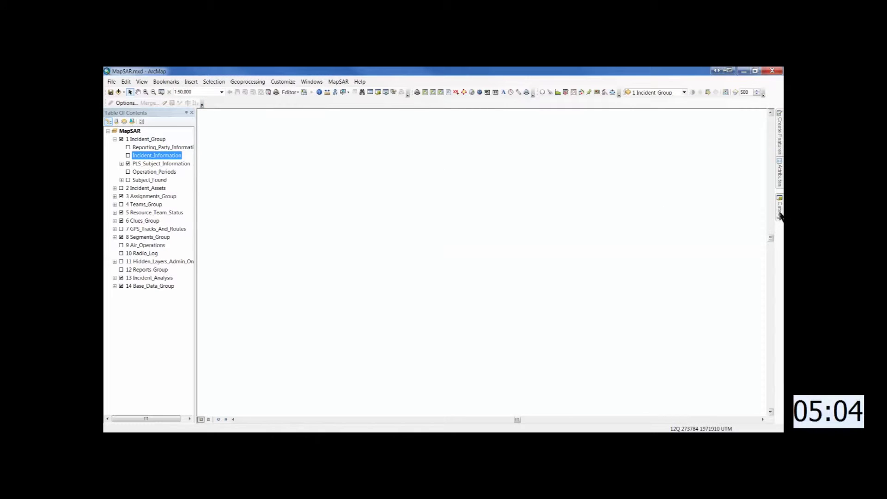
mouse_move(781, 213)
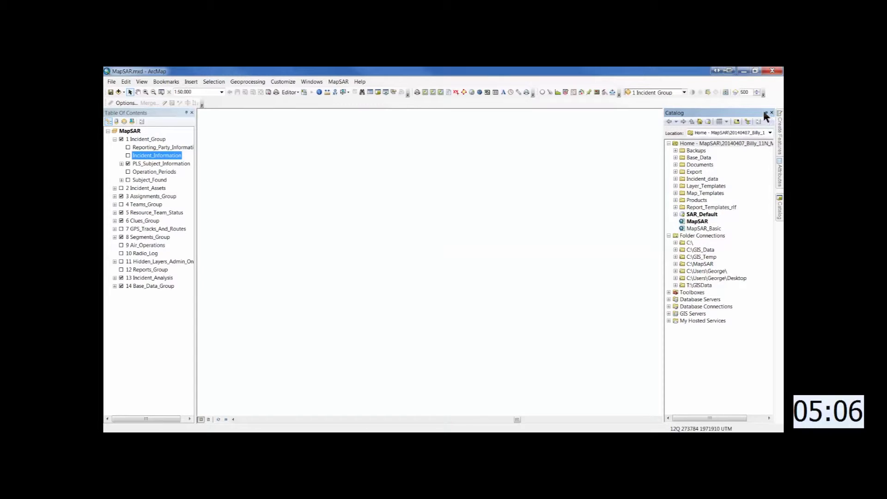
click(766, 112)
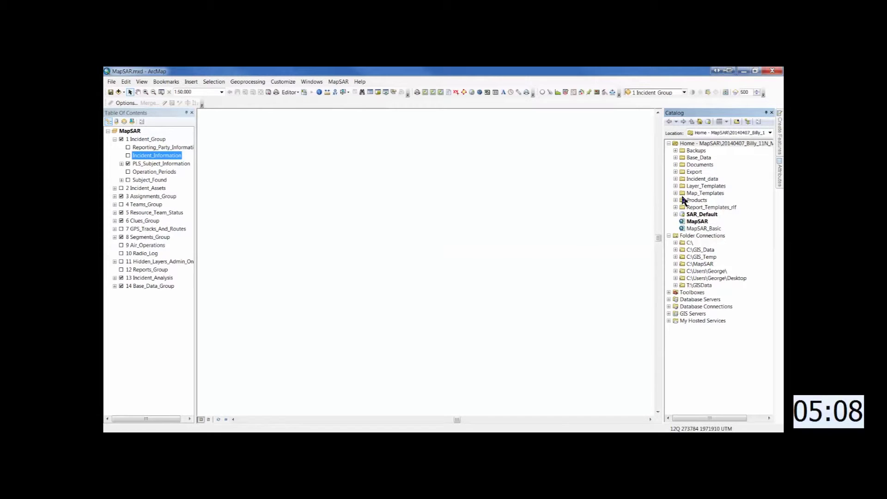
click(676, 285)
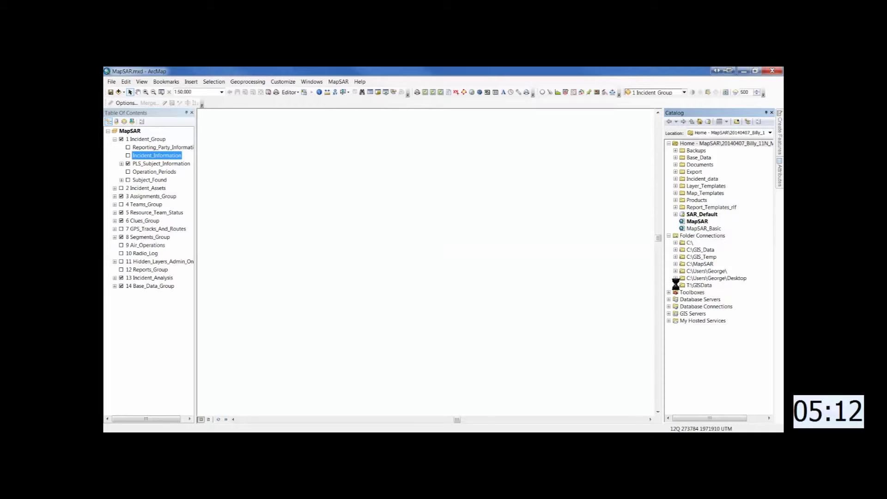
scroll(676, 285, down, 2)
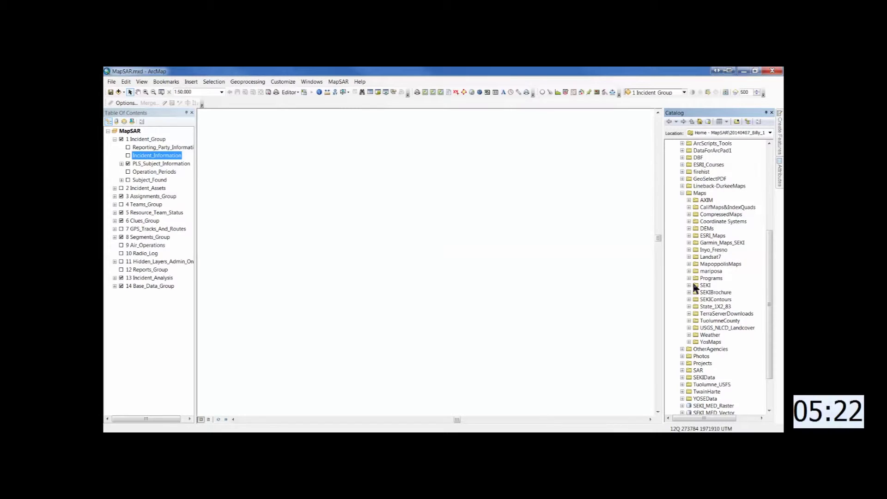
click(689, 285)
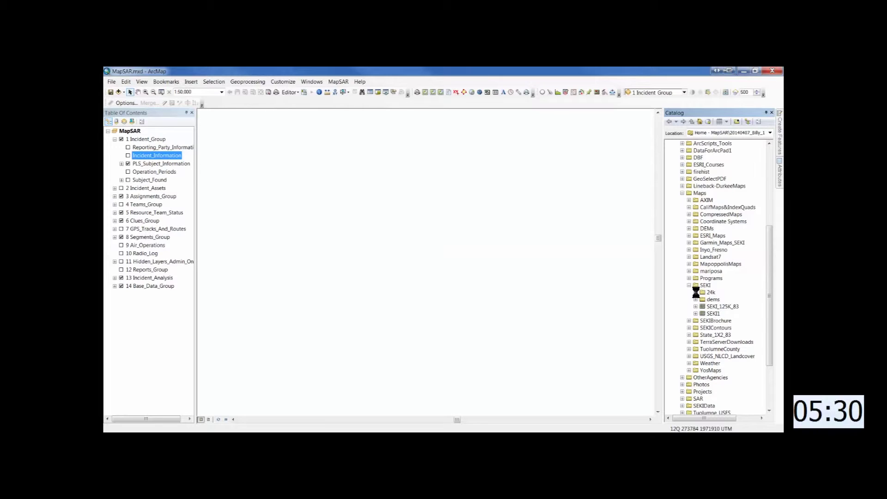
scroll(695, 289, down, 1)
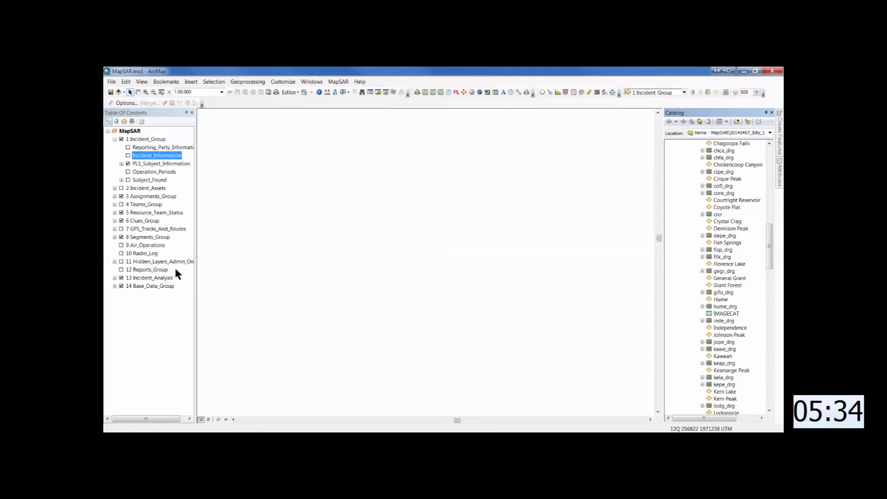
- Add Kearsarge Peak, Mount Brewer, Mt. Clarence King and Mt. Williamson quads to the Topo group
click(115, 286)
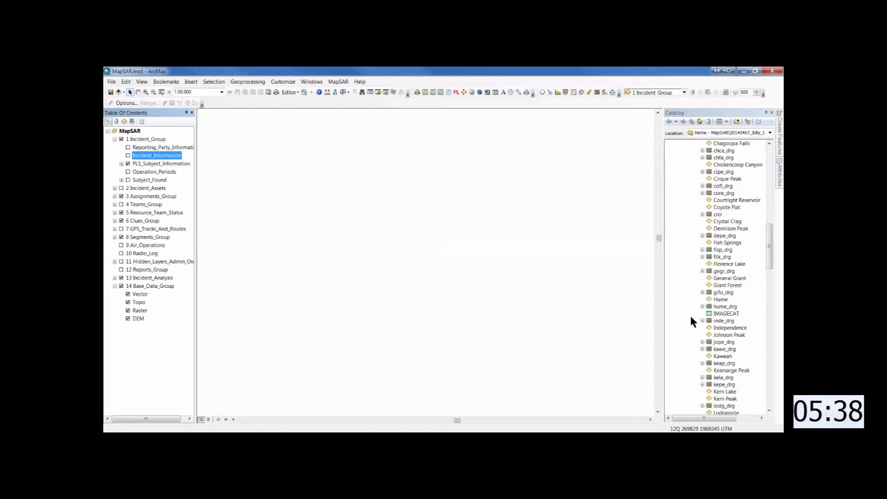
scroll(695, 319, down, 2)
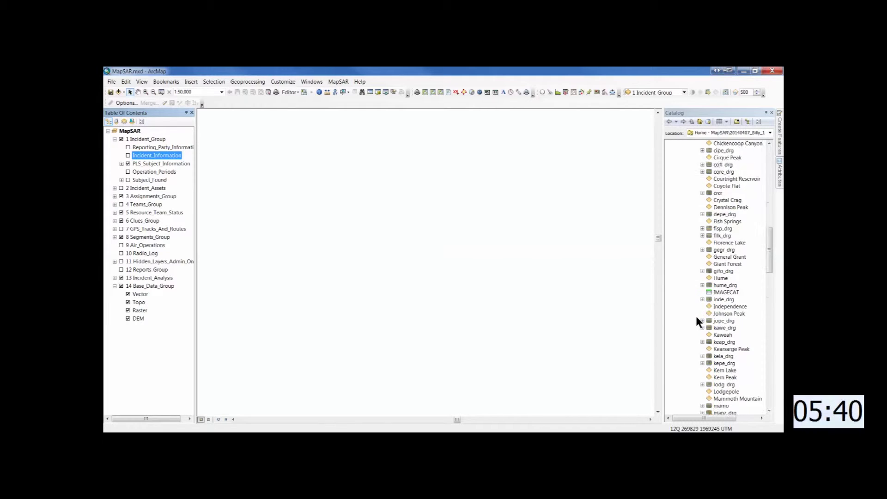
drag(709, 329, 138, 302)
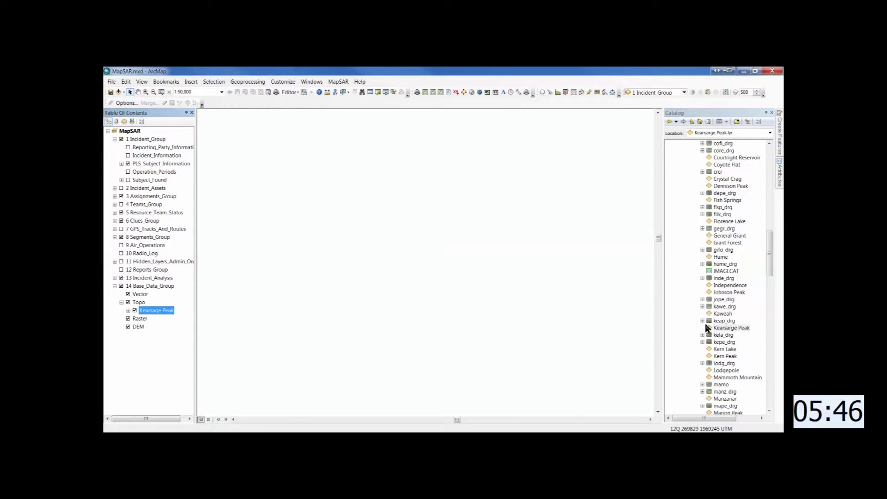
scroll(706, 323, down, 9)
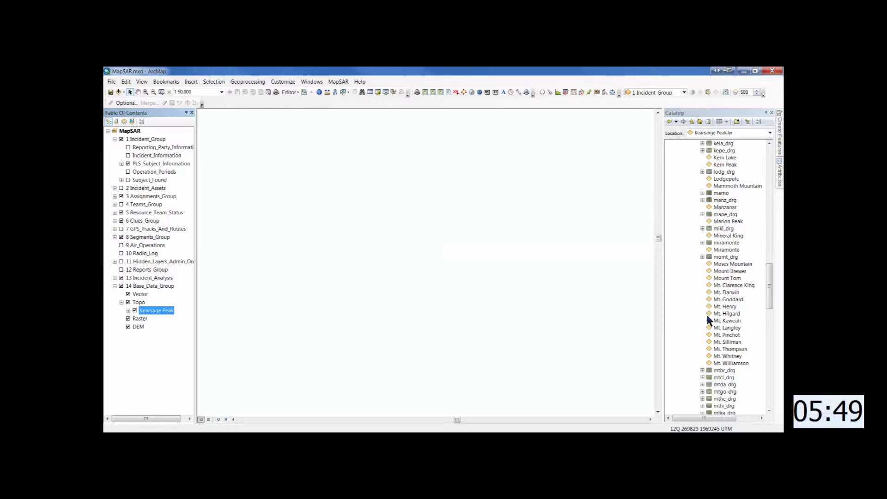
drag(713, 272, 162, 310)
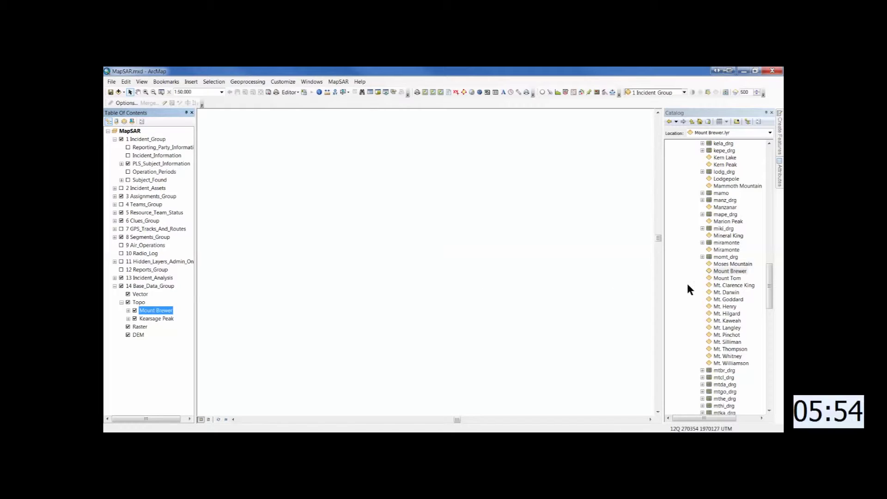
drag(712, 286, 161, 307)
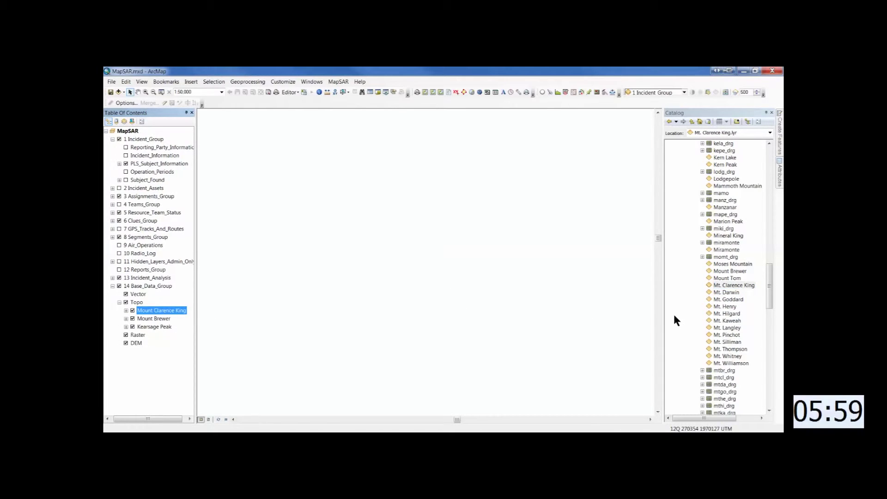
drag(712, 363, 175, 304)
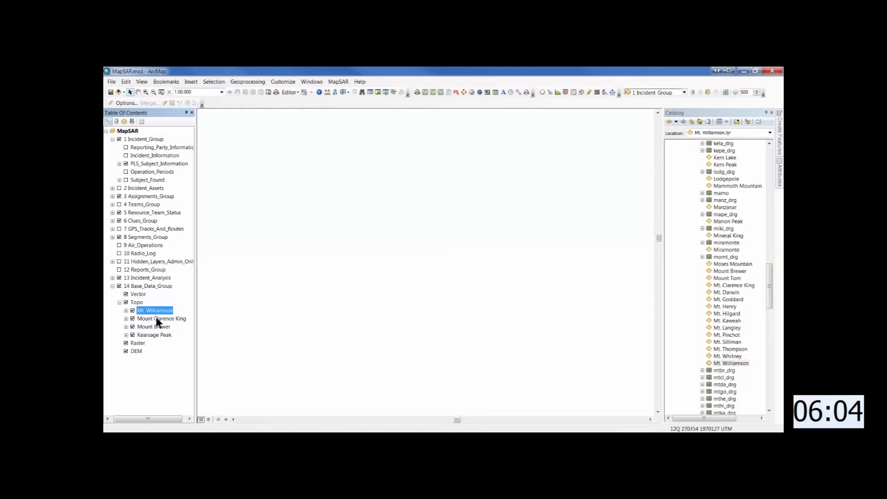
- Zoom to the Mount Clarence King quad, then to about 1:24,748 around Charlotte Lake, and save
right_click(156, 319)
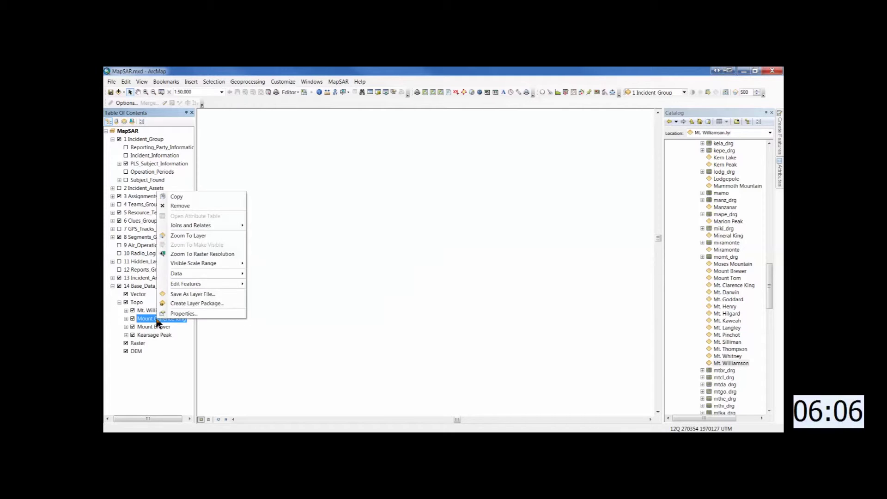
click(185, 235)
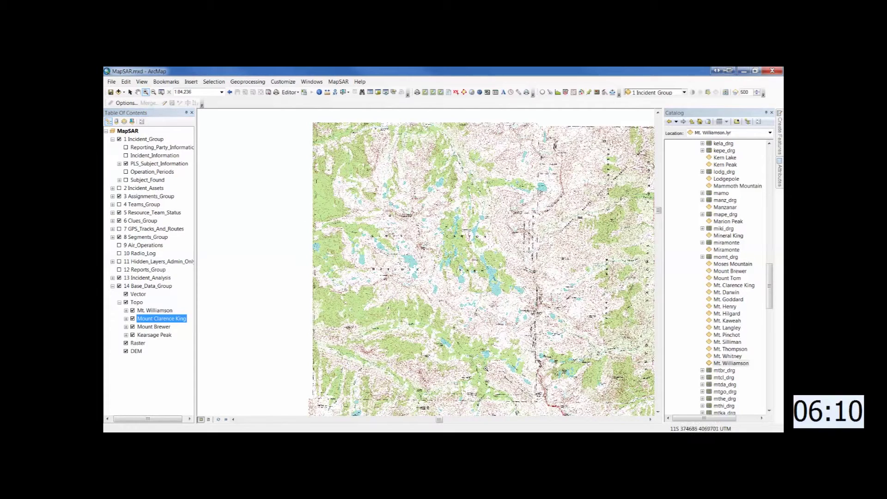
drag(427, 322, 561, 408)
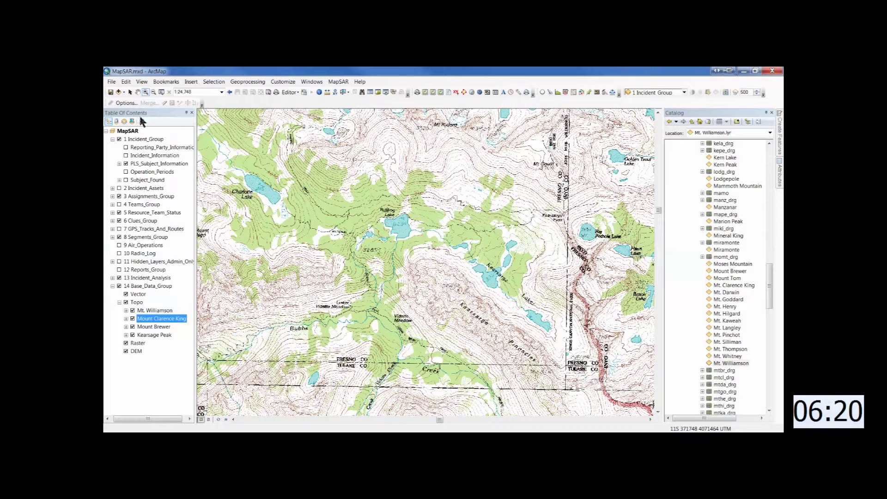
click(111, 93)
- Bookmark the 1:24,748 Charlotte Lake view as 'Charlotte 24K', then collapse the 24k catalog folder
click(159, 83)
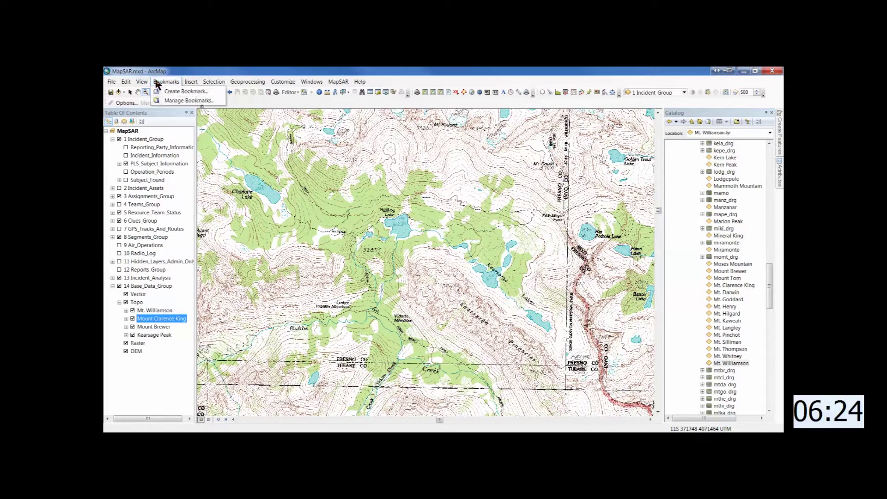
click(178, 92)
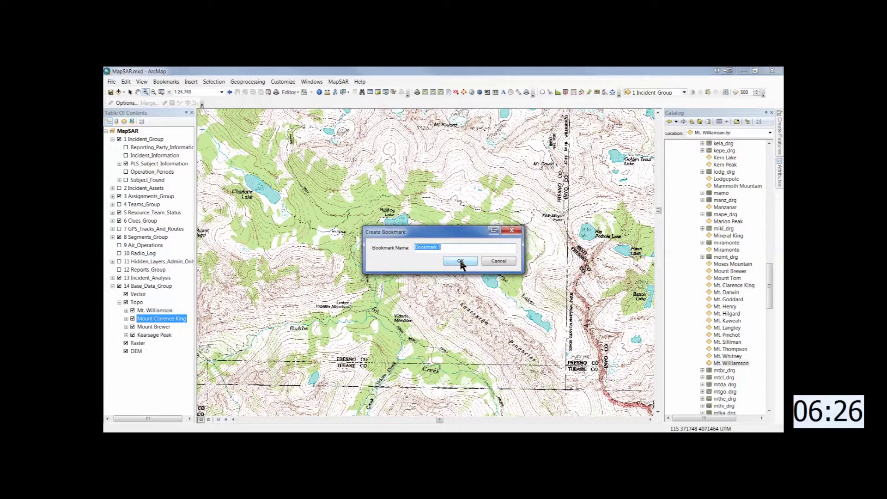
text(Charlotte 23)
key(BackSpace)
key(BackSpace)
text(4K)
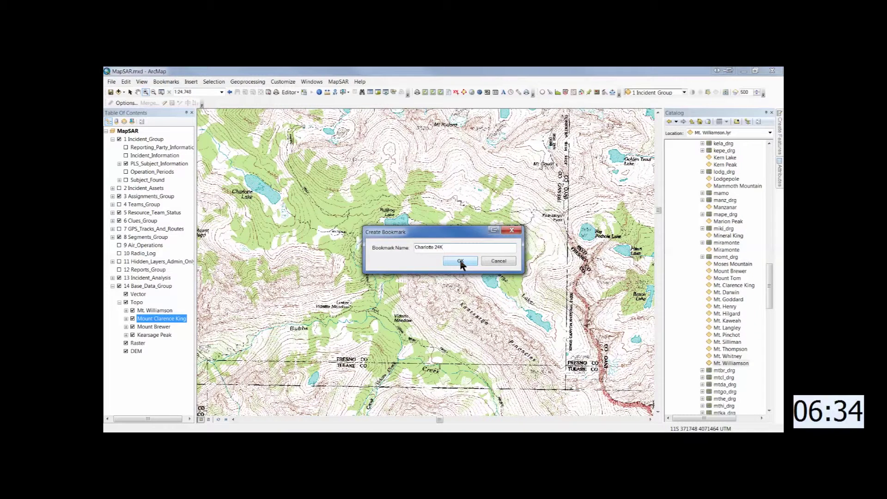
click(460, 261)
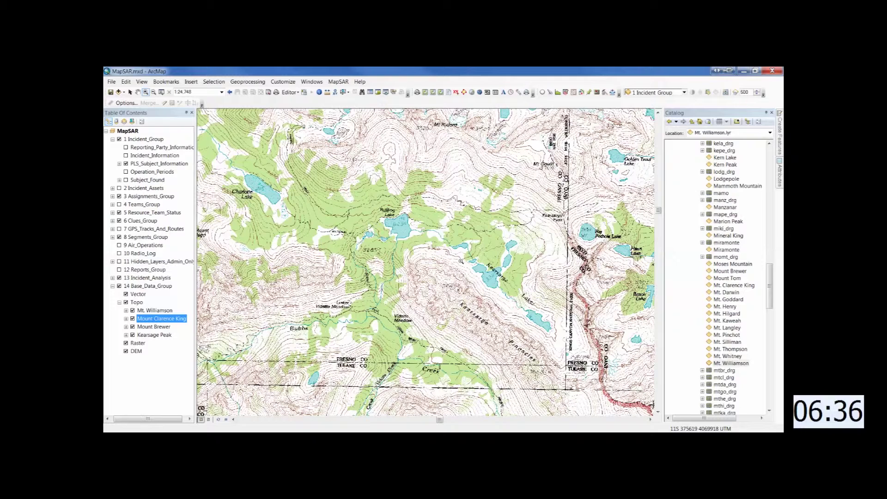
drag(770, 286, 771, 211)
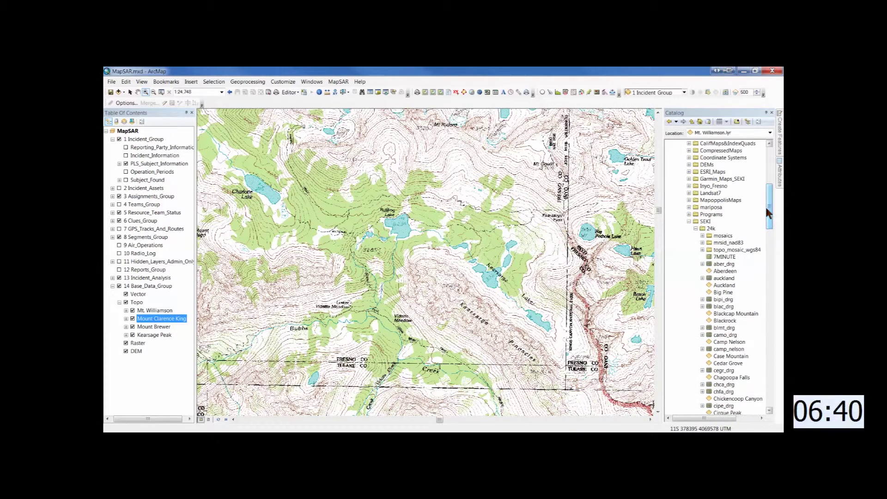
click(696, 228)
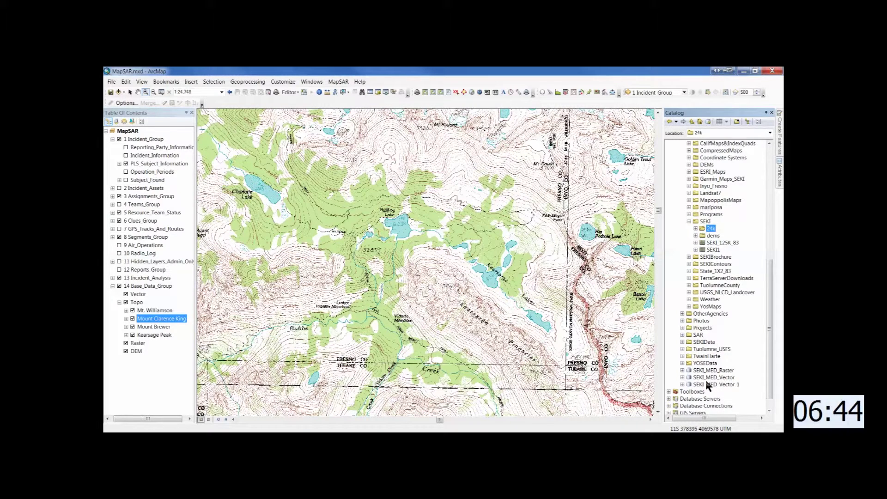
- Add SEKI_Hillshade from the SEKI_MED_Raster dataset into Base_Data_Group with its legend collapsed
click(683, 370)
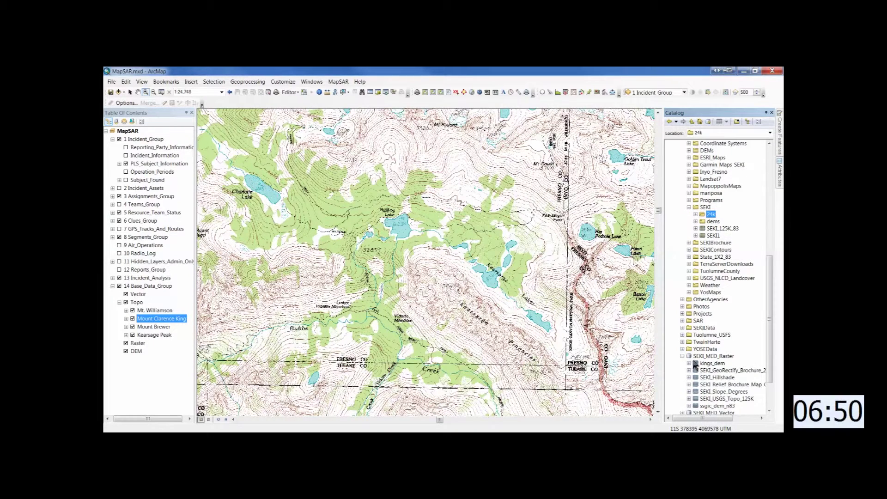
scroll(696, 365, down, 2)
drag(696, 340, 144, 290)
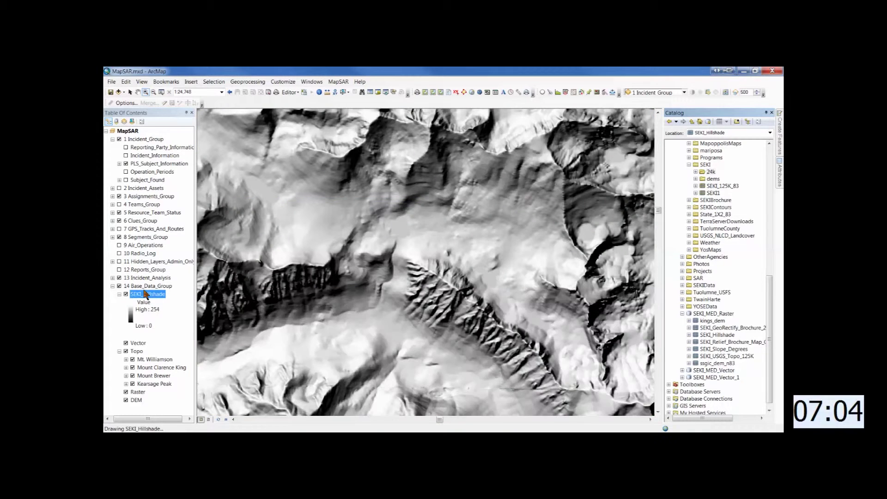
click(119, 294)
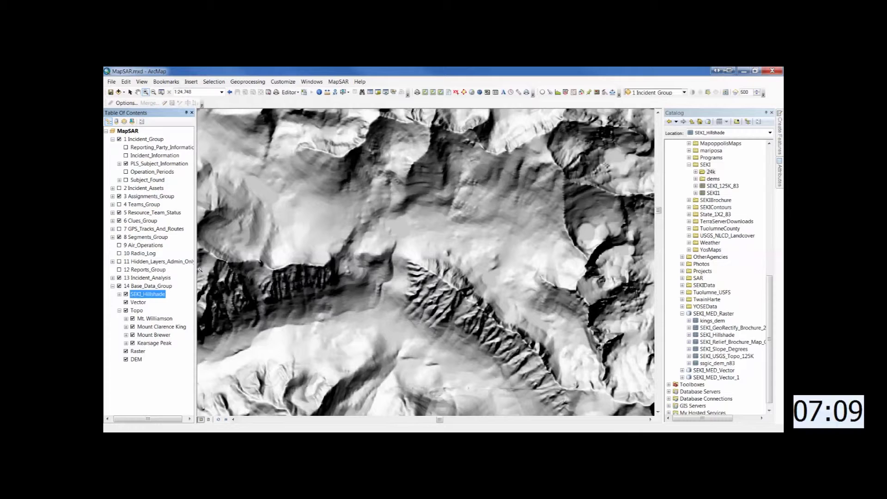
- Make SEKI_Hillshade 63% transparent, switch it off, and collapse SEKI_MED_Raster
click(684, 92)
scroll(683, 125, down, 10)
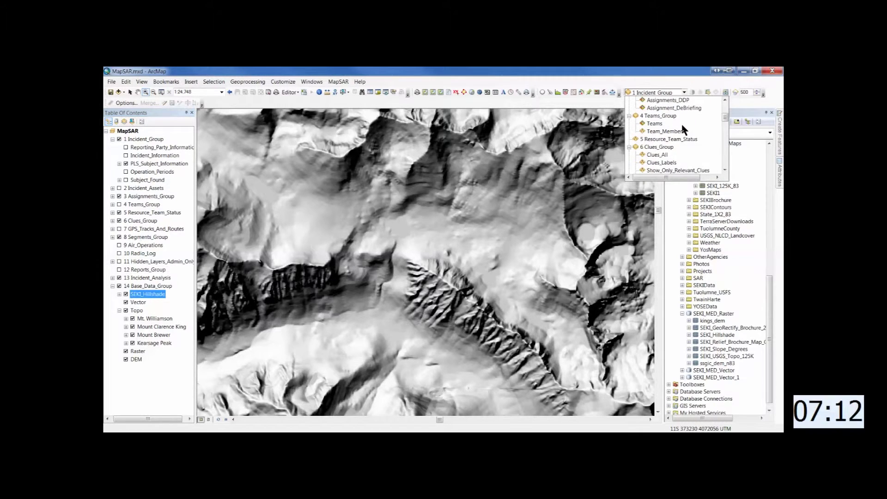
scroll(683, 130, down, 3)
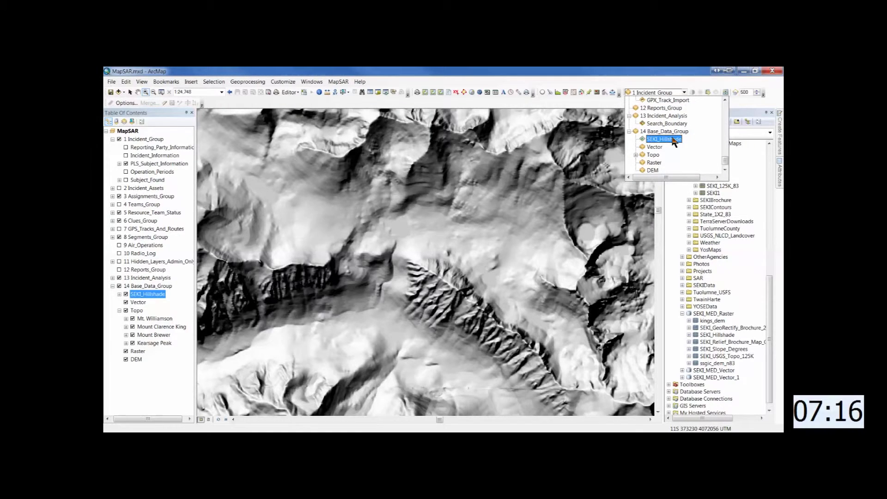
click(674, 139)
click(708, 91)
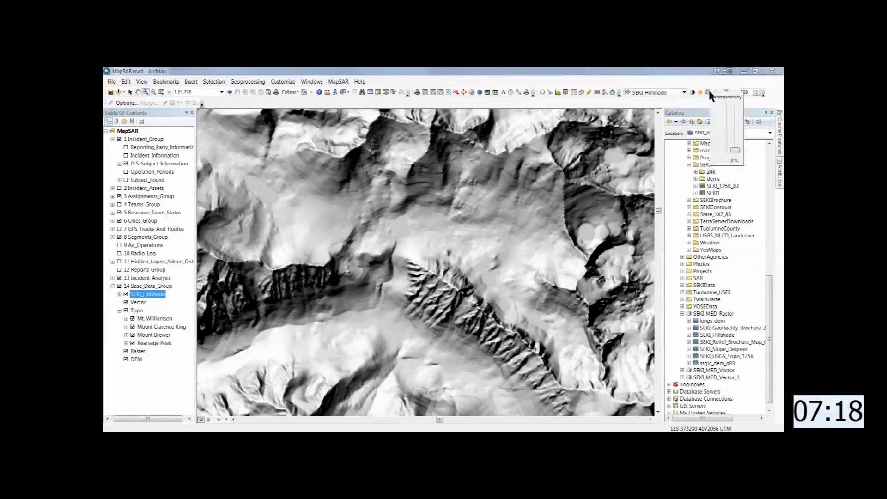
drag(735, 151, 730, 116)
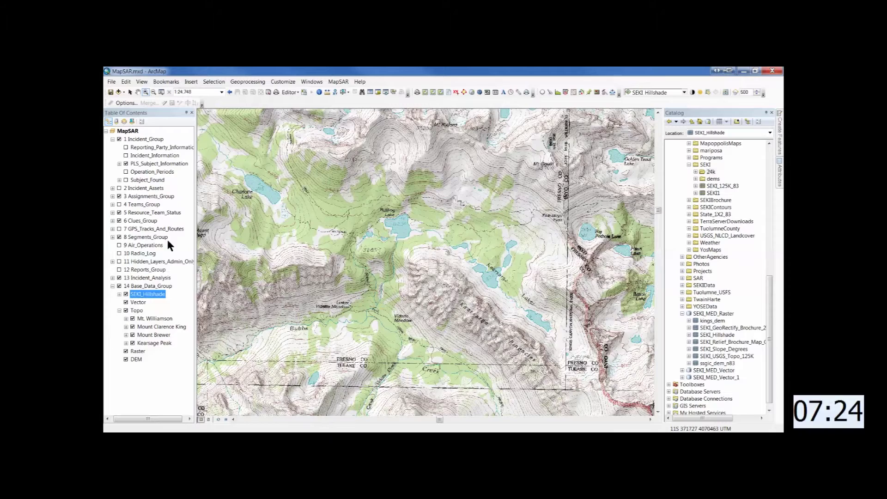
click(126, 295)
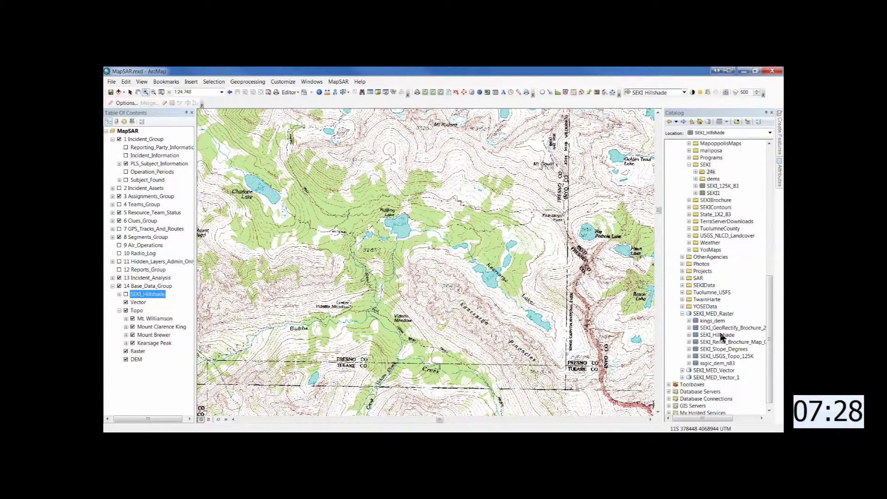
click(683, 314)
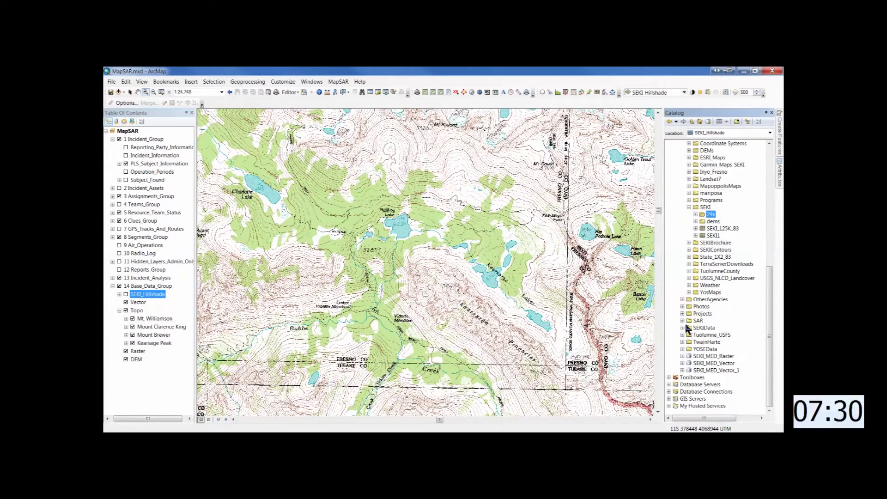
- Drag RGR_STN and SEKI_Trails_All from SEKI_MED_Vector_1 into the Vector group
click(683, 370)
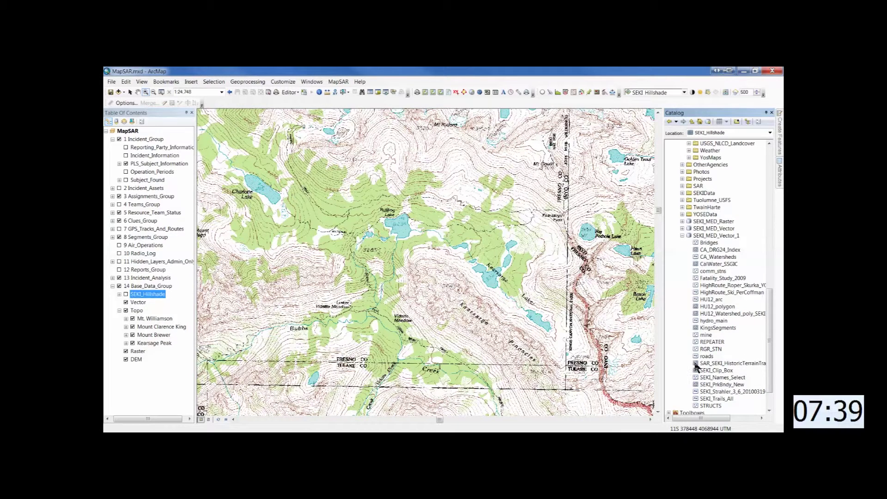
drag(699, 350, 144, 303)
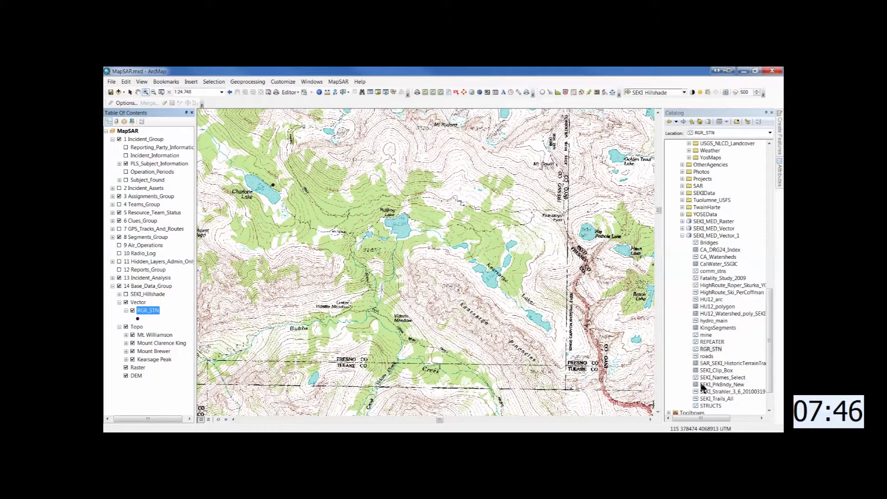
drag(700, 398, 193, 292)
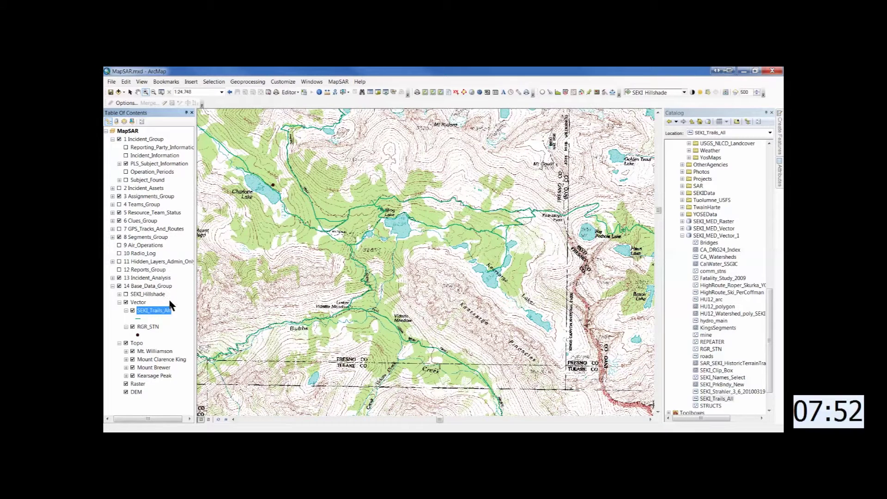
- Symbolize SEKI_Trails_All with the dashed 'Boundary, City' line style
click(138, 318)
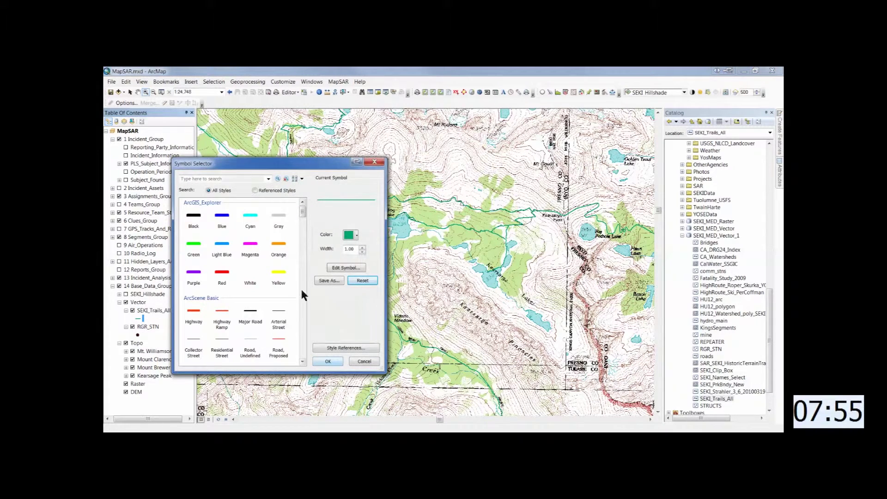
click(279, 324)
scroll(281, 322, down, 3)
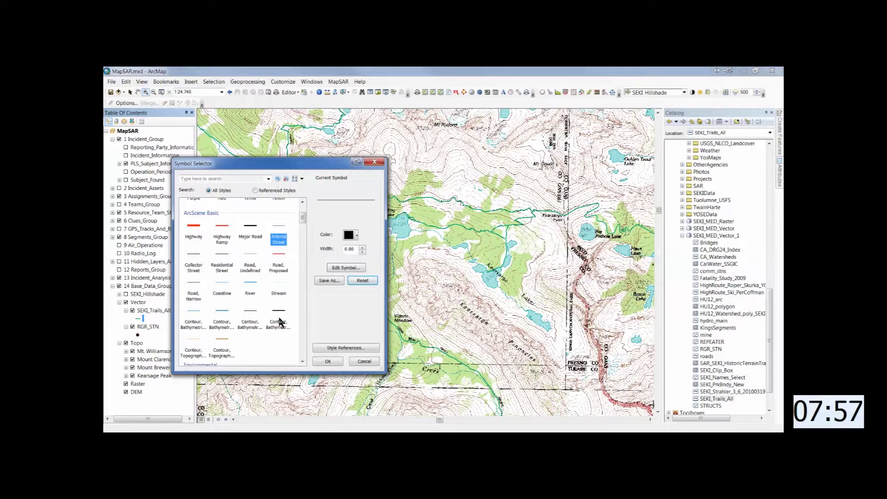
scroll(279, 323, down, 8)
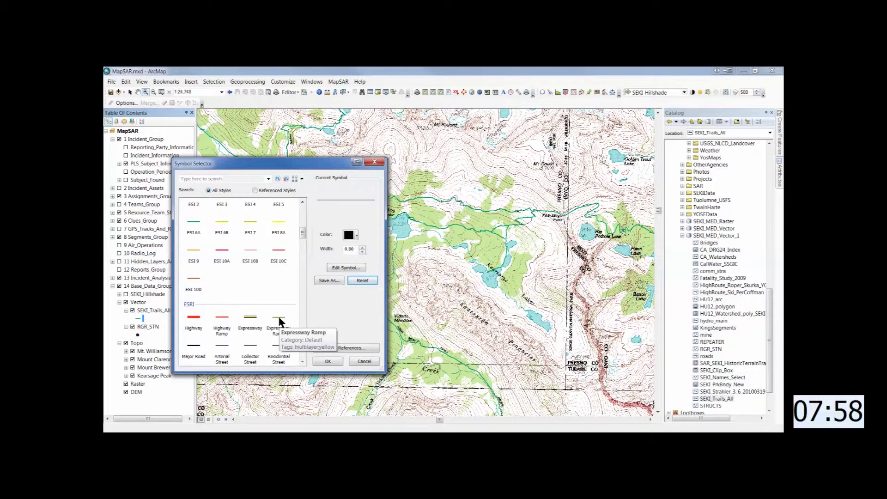
scroll(280, 318, down, 3)
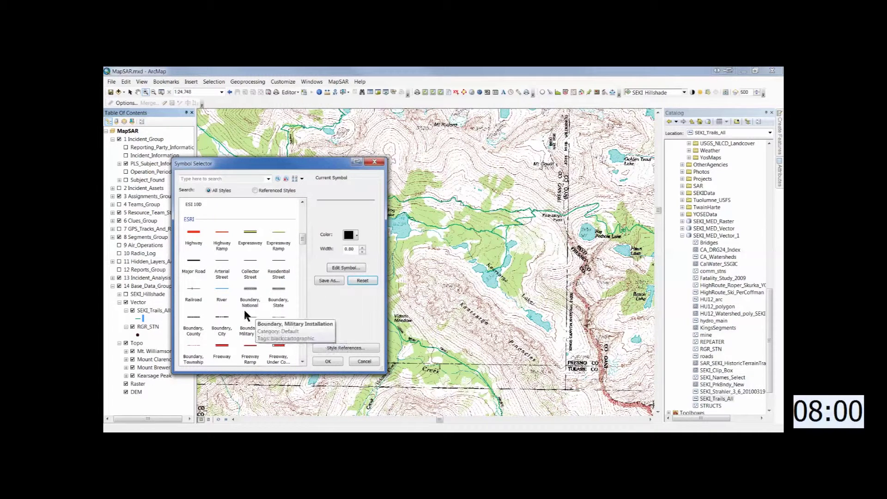
click(221, 329)
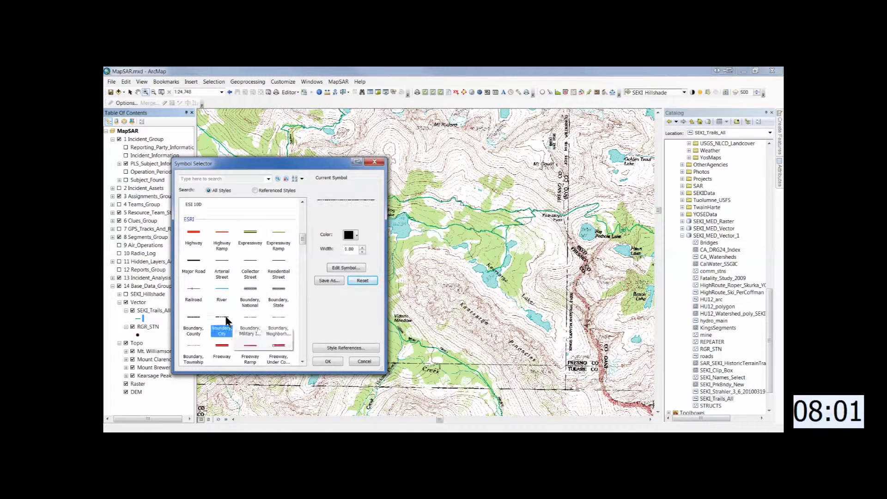
click(331, 361)
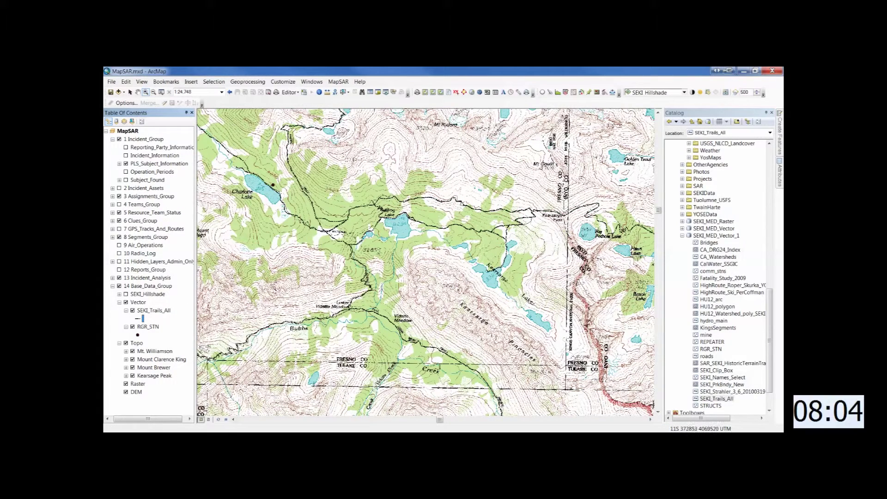
- Give RGR_STN the Ranger Station icon found by searching 'ranger'
click(137, 336)
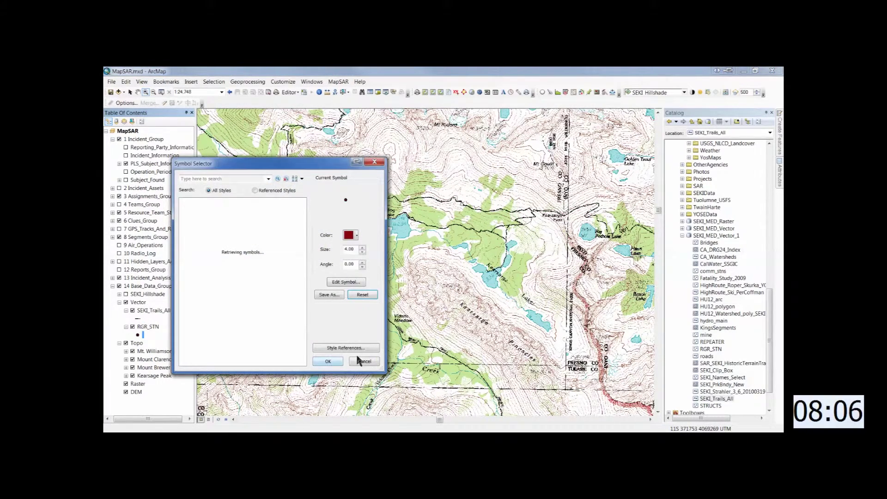
click(232, 181)
text(ranger)
key(Return)
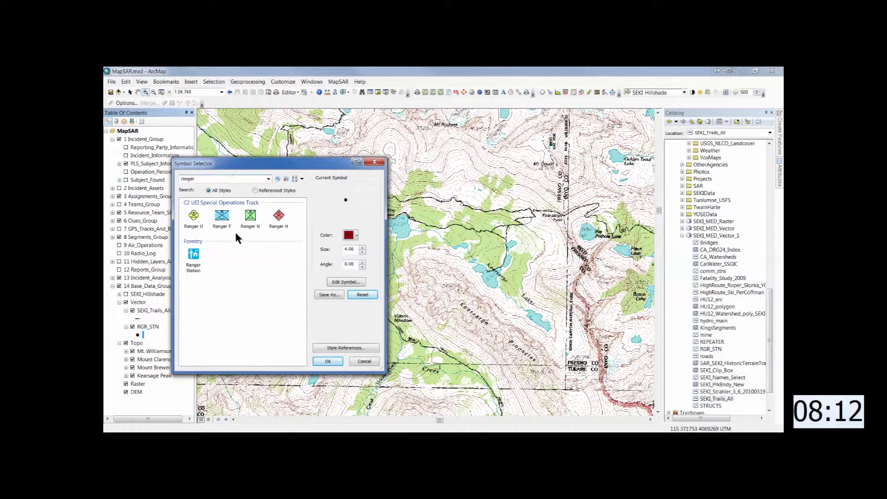
click(194, 258)
click(325, 363)
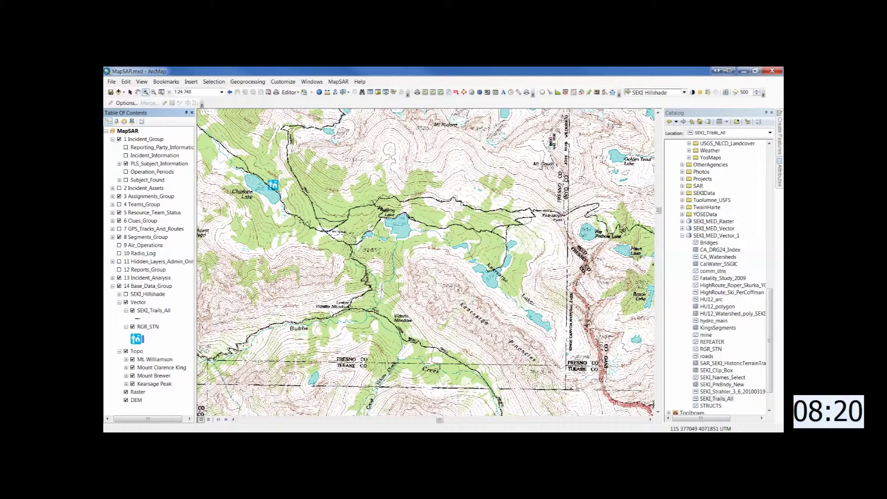
- Start editing the MapSAR incident geodatabase, dock Create Features, and select the PLS template
click(164, 102)
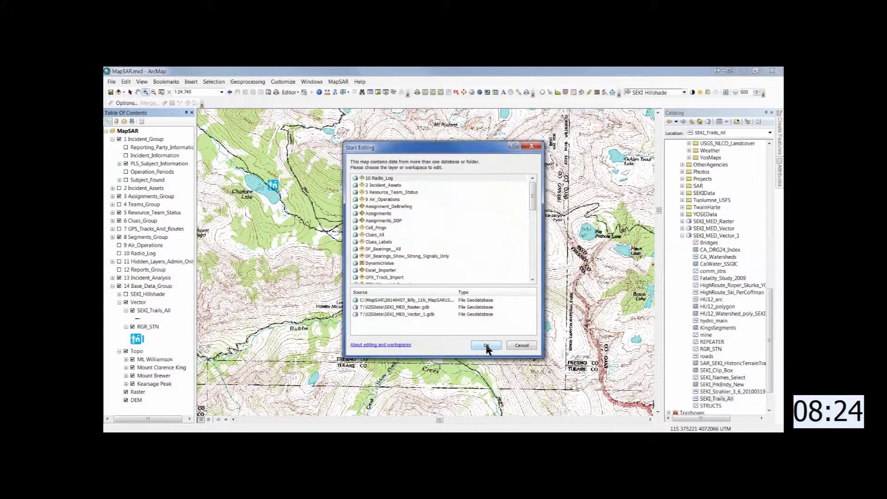
click(391, 301)
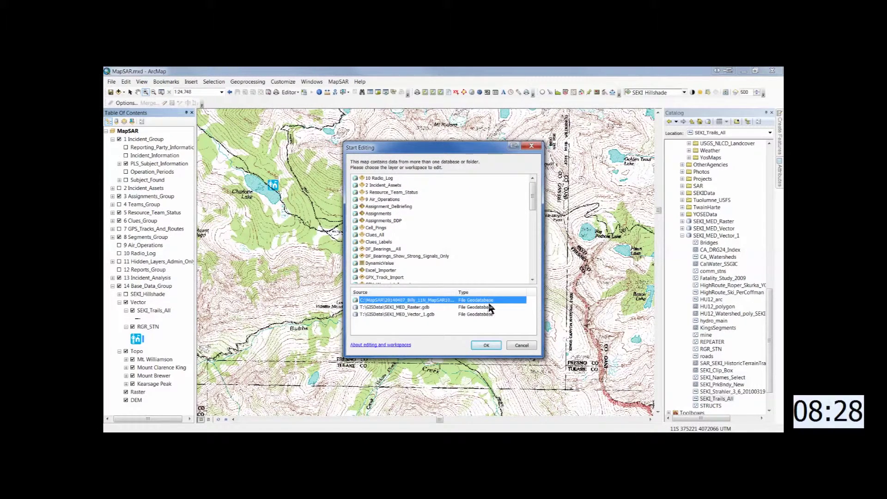
click(493, 346)
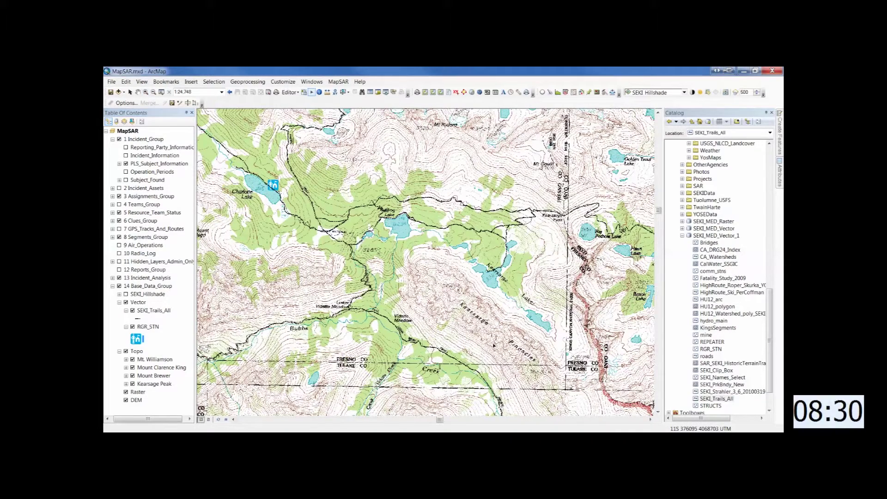
click(766, 112)
mouse_move(781, 137)
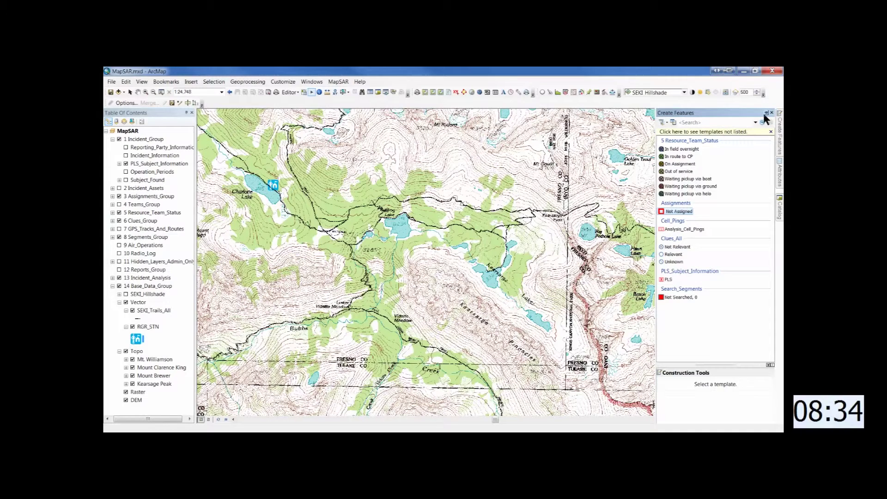
click(766, 112)
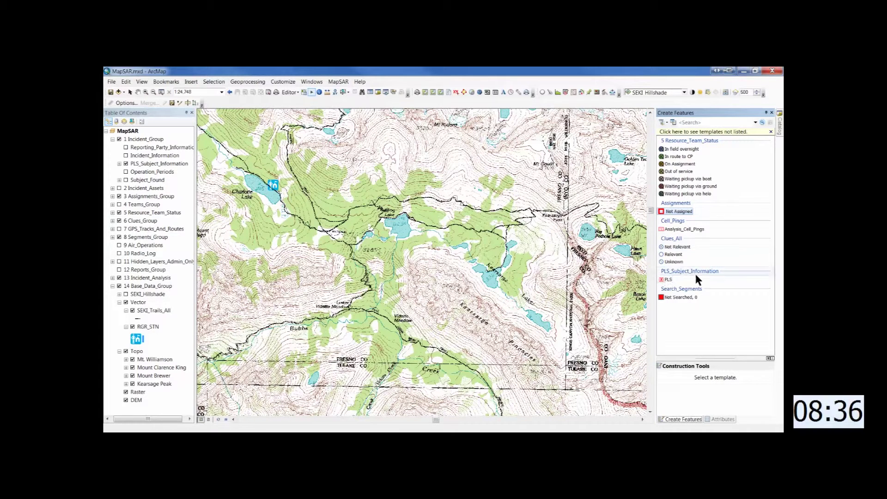
click(668, 280)
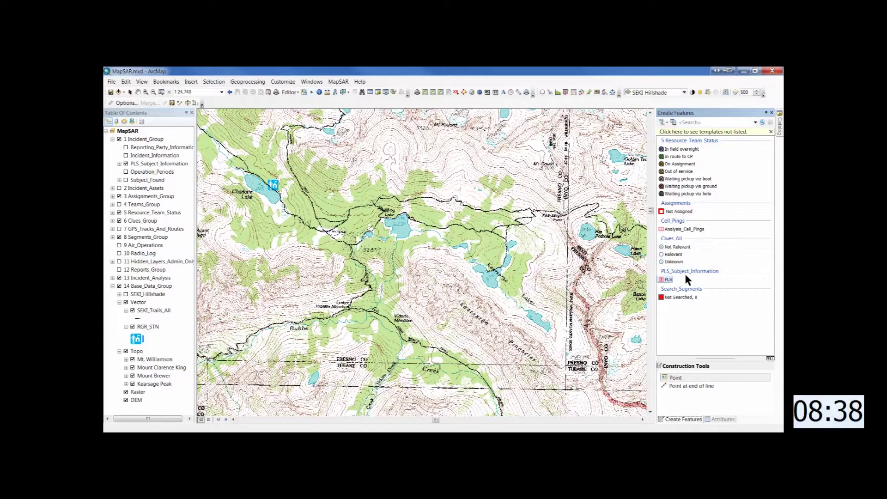
- Set Editing Options to prompt for attributes on new features for all layers
click(124, 102)
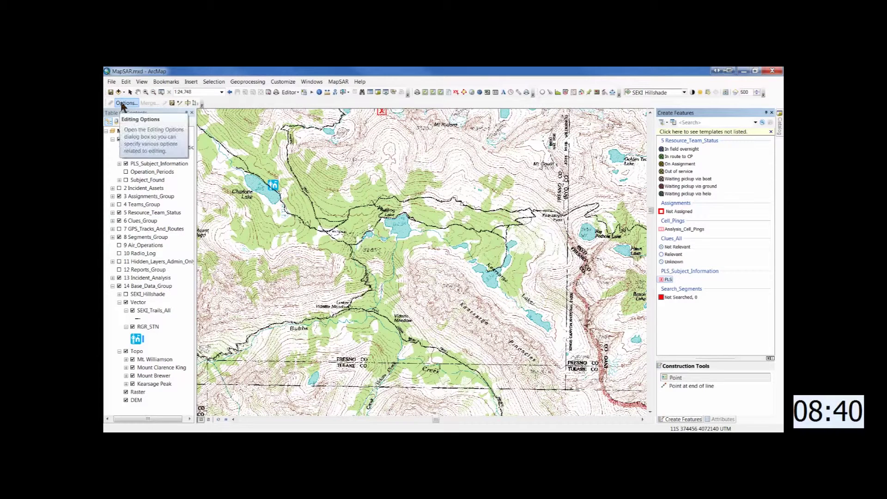
click(139, 119)
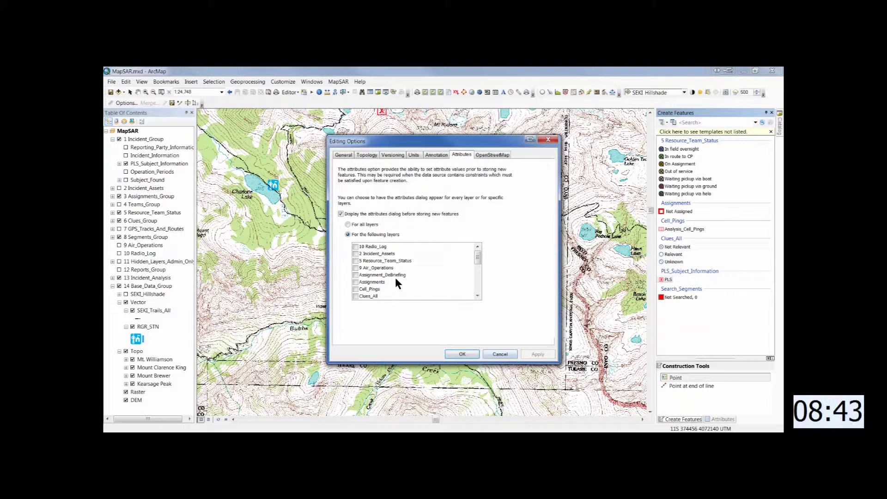
click(349, 224)
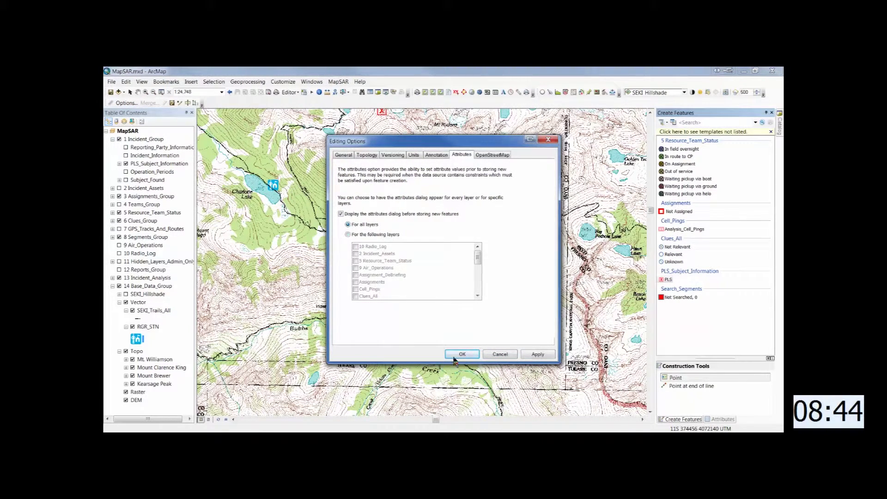
click(456, 354)
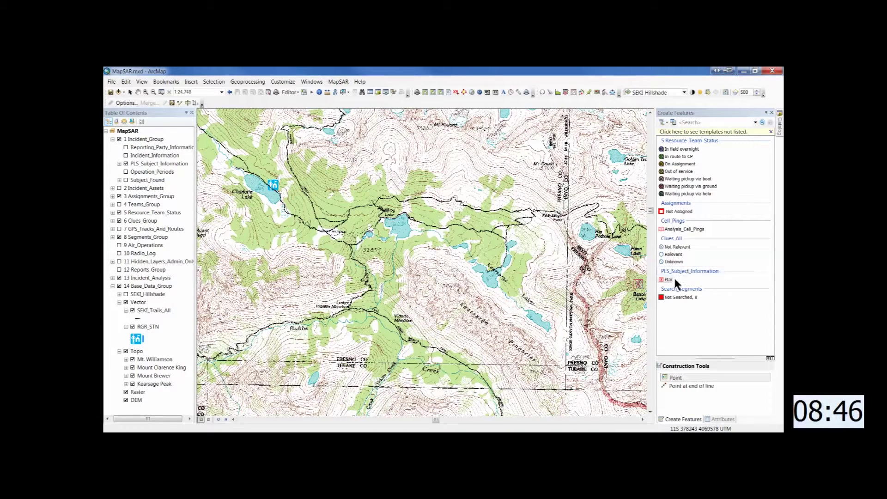
drag(699, 358, 699, 296)
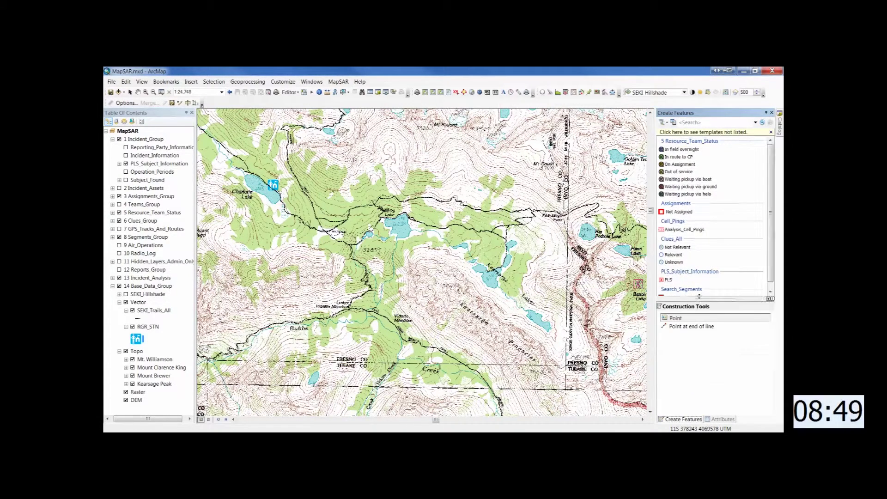
- Place the PLS point and enter the subject's name, the incident, and the Bullfrog Lake last-seen description
click(676, 319)
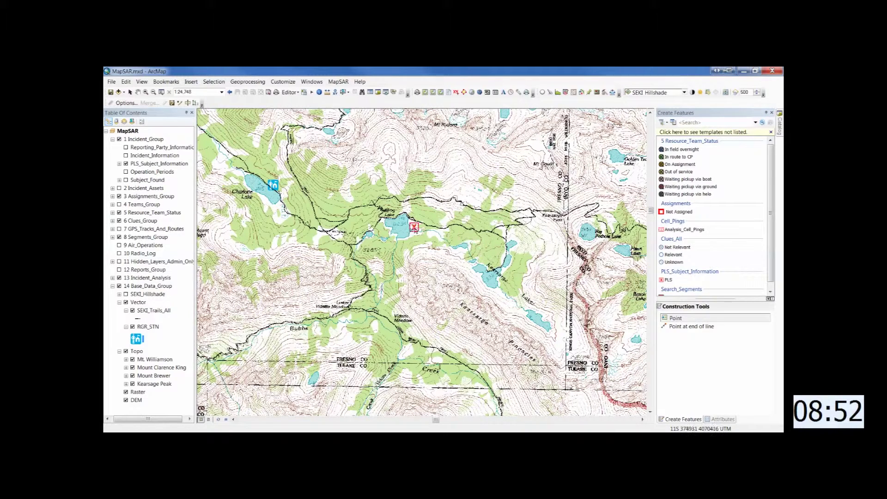
click(418, 224)
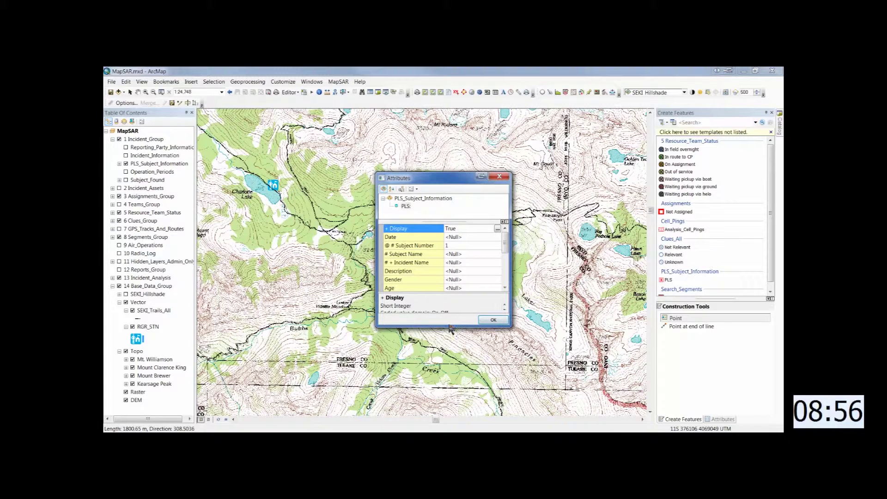
drag(450, 327, 448, 412)
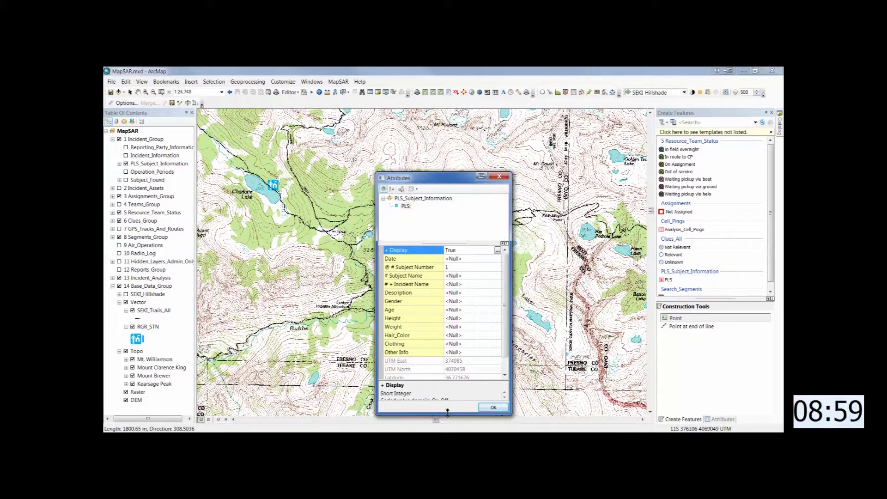
click(460, 276)
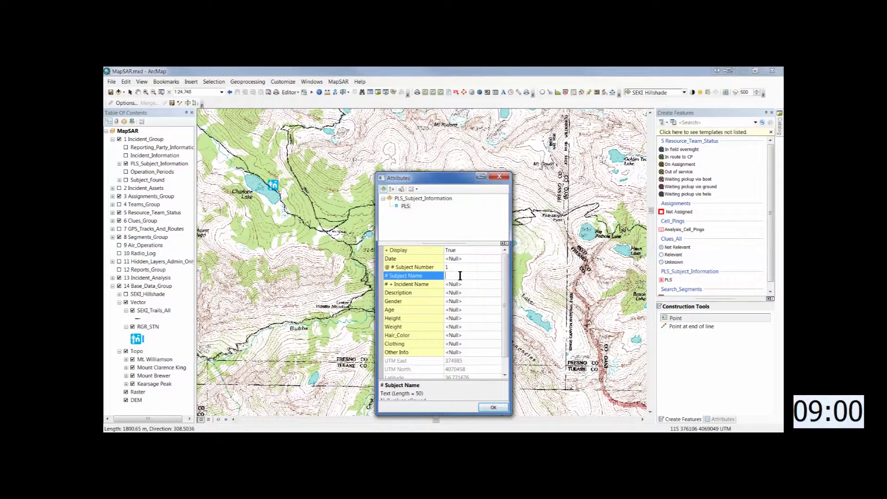
key(Return)
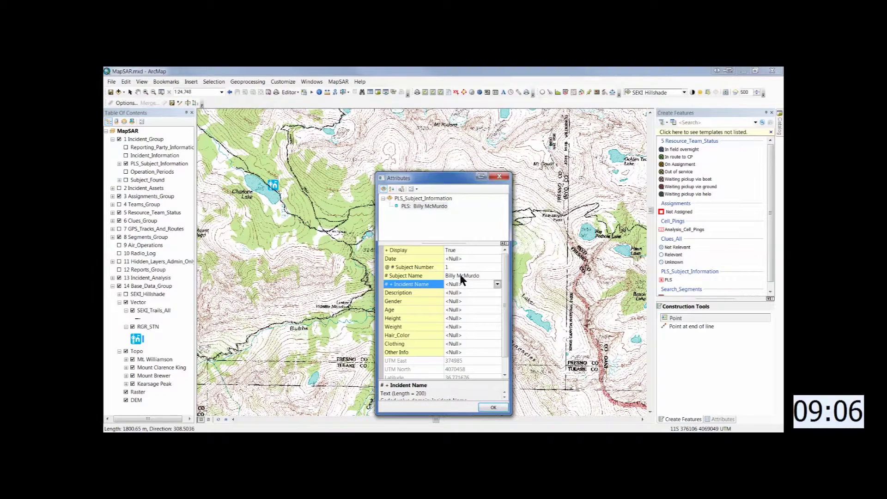
click(495, 285)
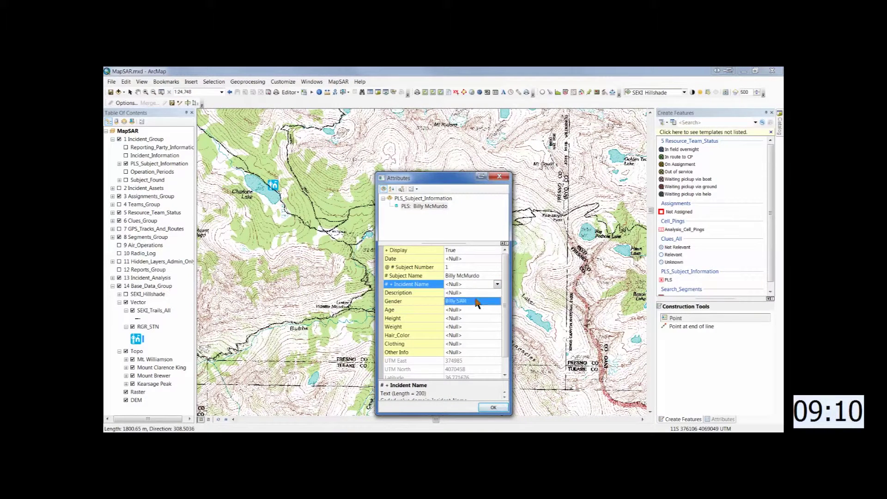
click(476, 302)
click(471, 295)
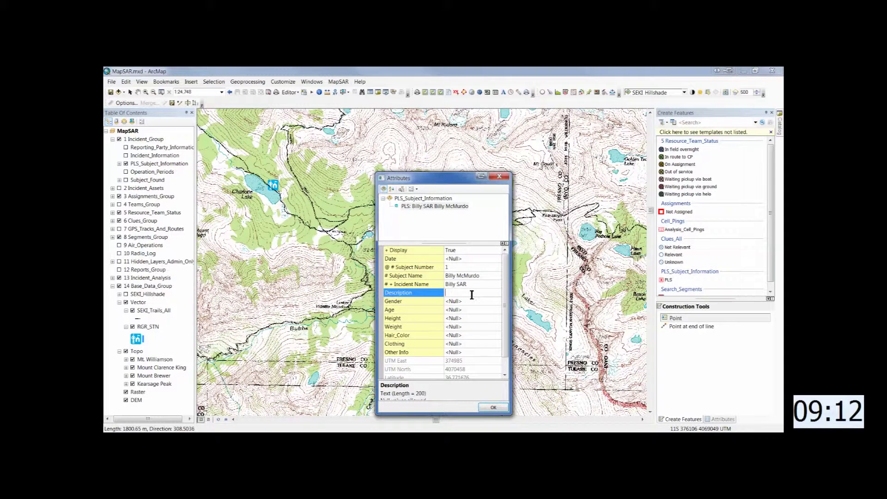
text(Last)
text( seen a)
text(t Bullfrog Lake, e)
text(ast)
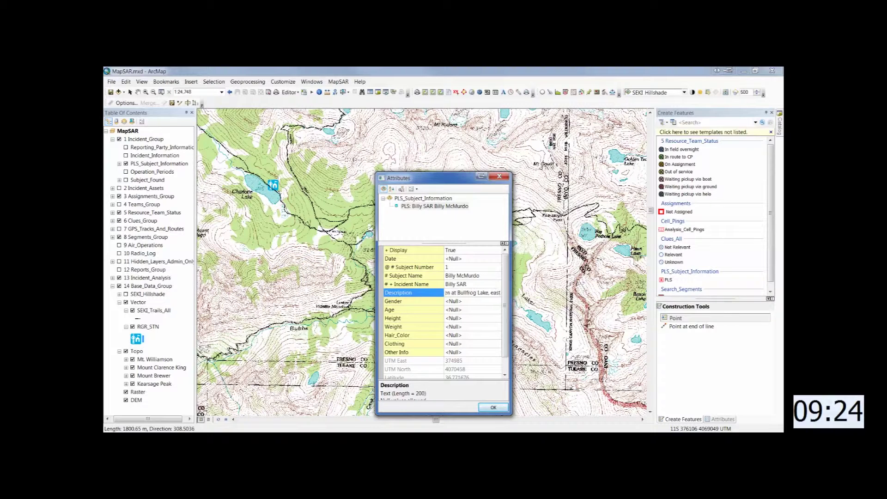
text( shore w/fishing pole.)
key(Return)
- Record gender m, age 12, height 5' 2", weight 110 and hair colour blond
text(m)
key(Return)
text(12)
key(Return)
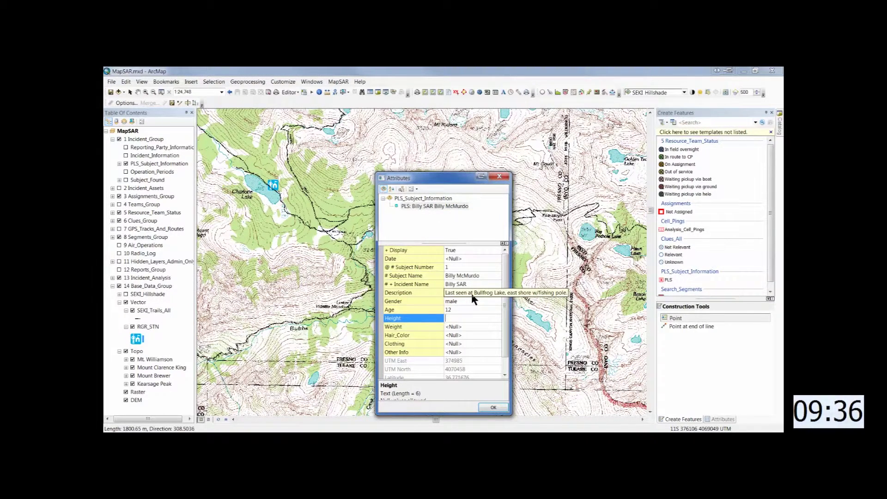
text(5' 2")
key(Return)
text(110)
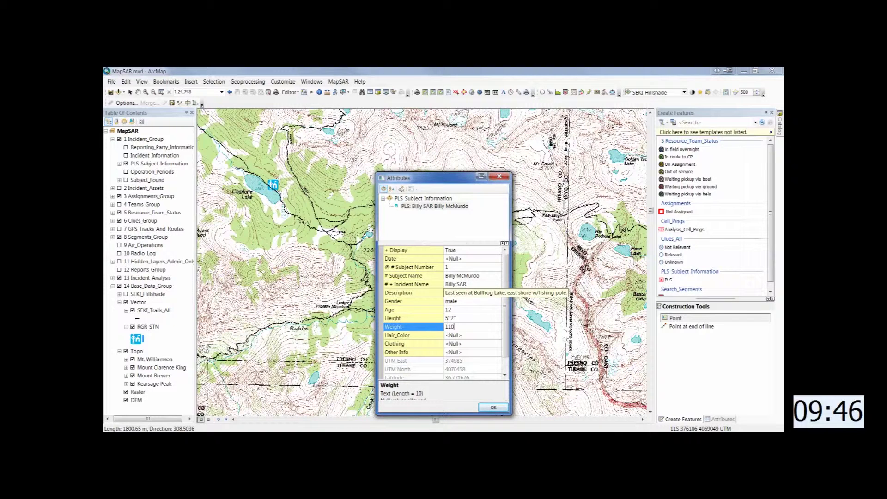
key(Return)
text(blond)
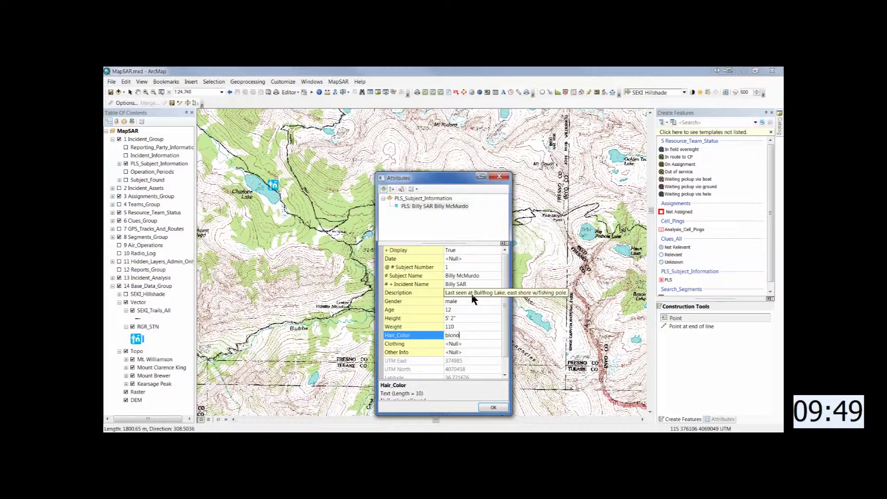
key(Return)
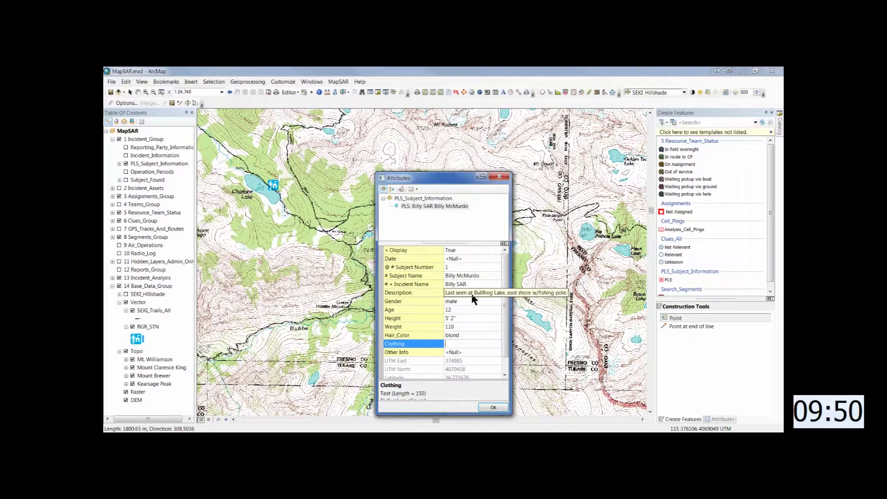
- Enter clothing 'red shirt; 49er cap; blue long pants (jeans); red sneakers' and the mild-asthma note, then commit
text(red shirt; 49er b)
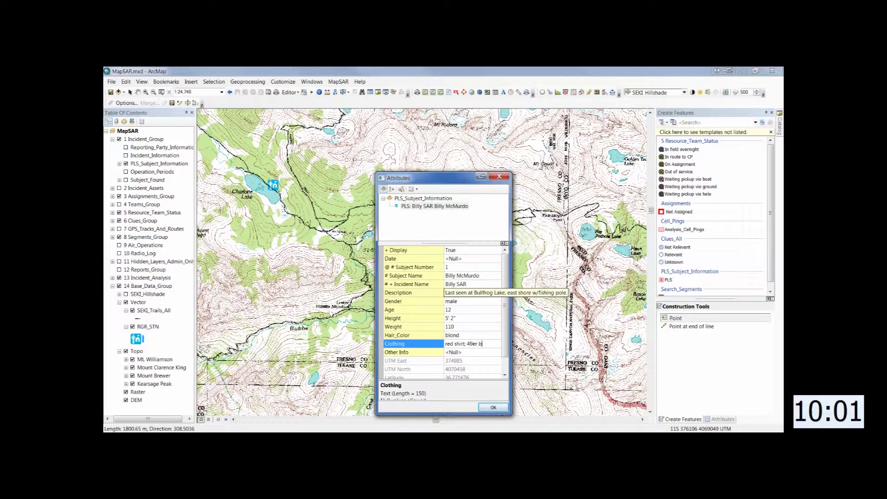
key(BackSpace)
text(cap)
text(; )
text(blue lo)
text(ng pant)
text(s (jeans)
text())
text(;)
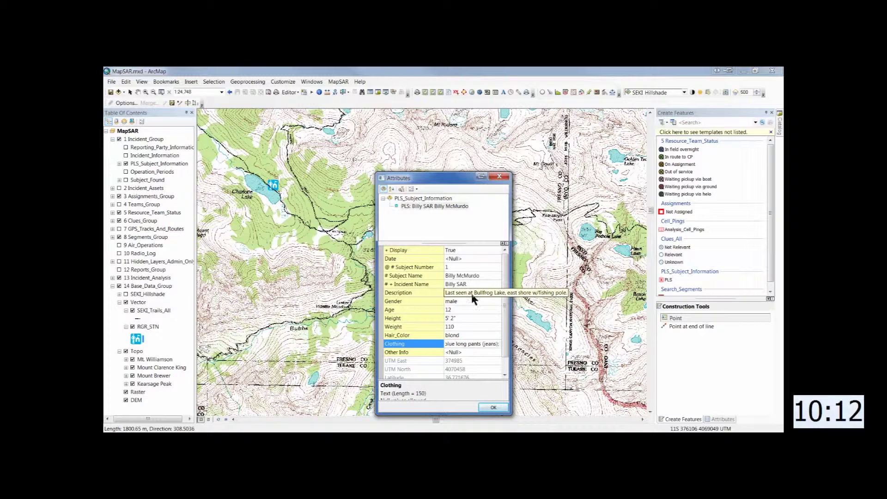
text( red sneakers)
key(Return)
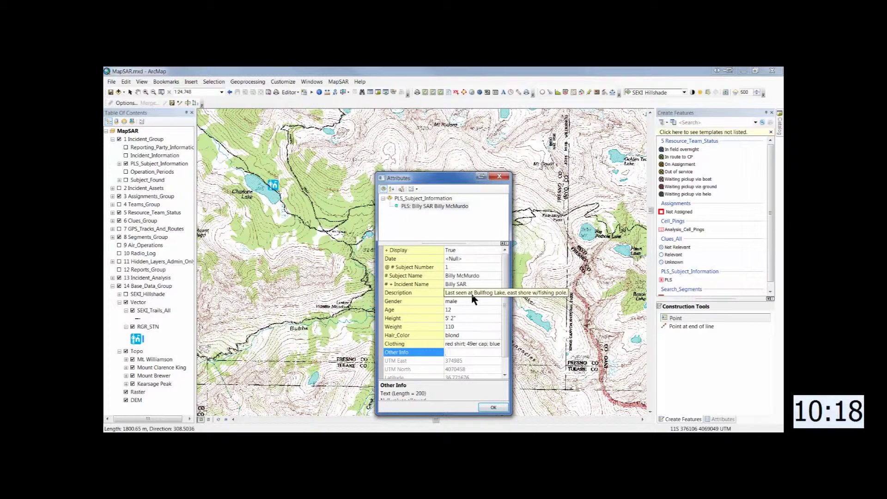
text(has mild asthm)
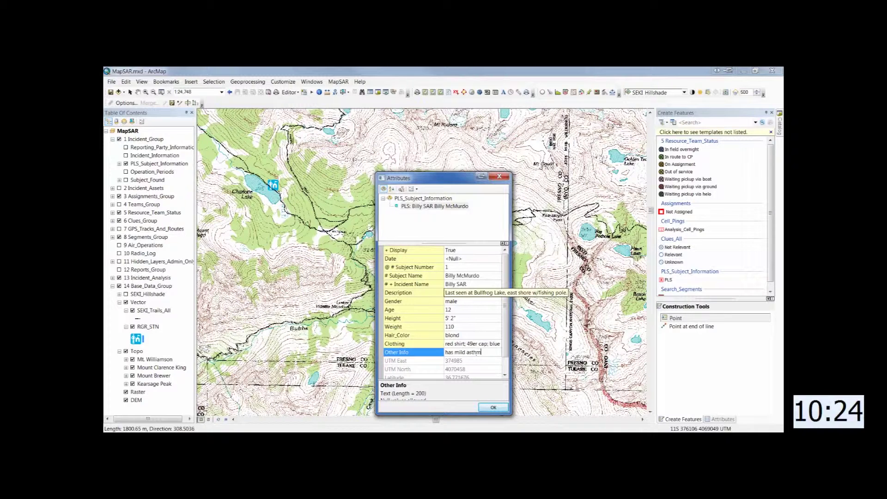
text(a but not easi)
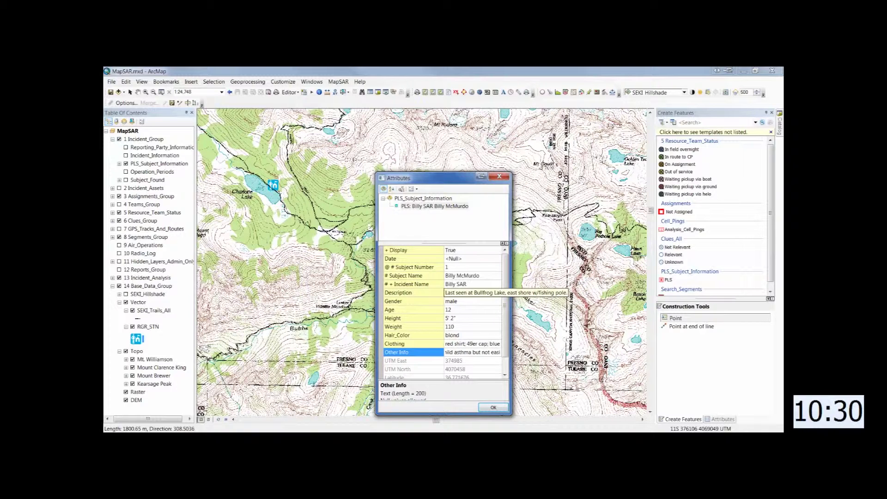
text(ly trigg)
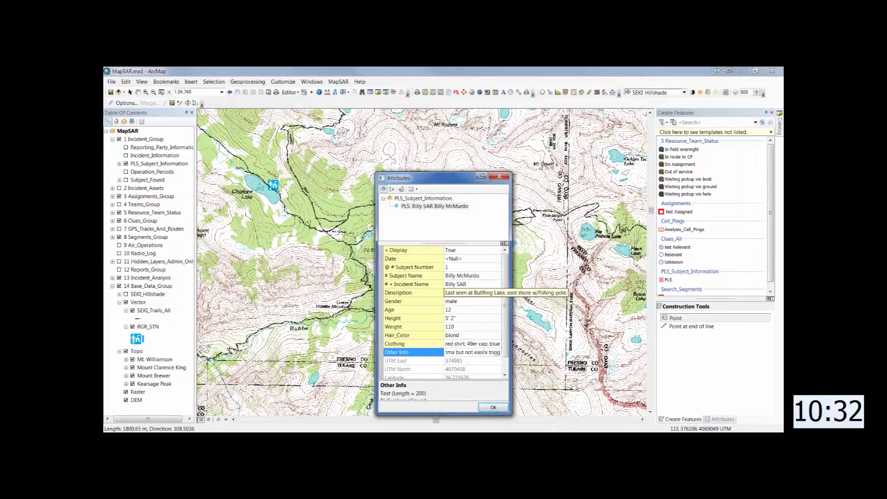
text(ered,)
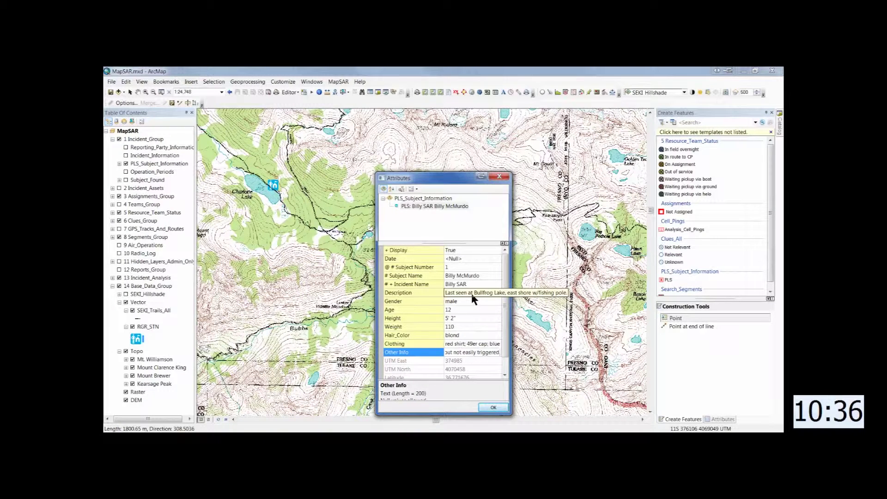
click(494, 407)
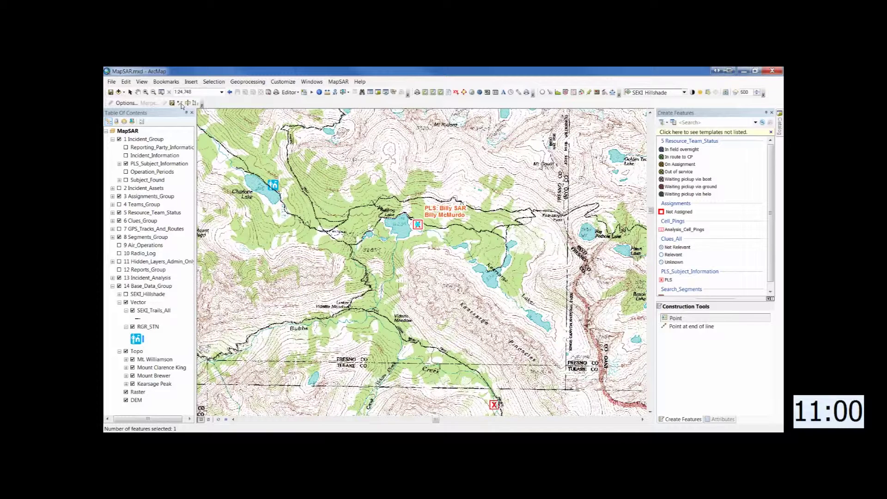
- Stop editing saving the PLS edits, turn SEKI_Hillshade back on, and launch MapSAR Make Map
click(181, 105)
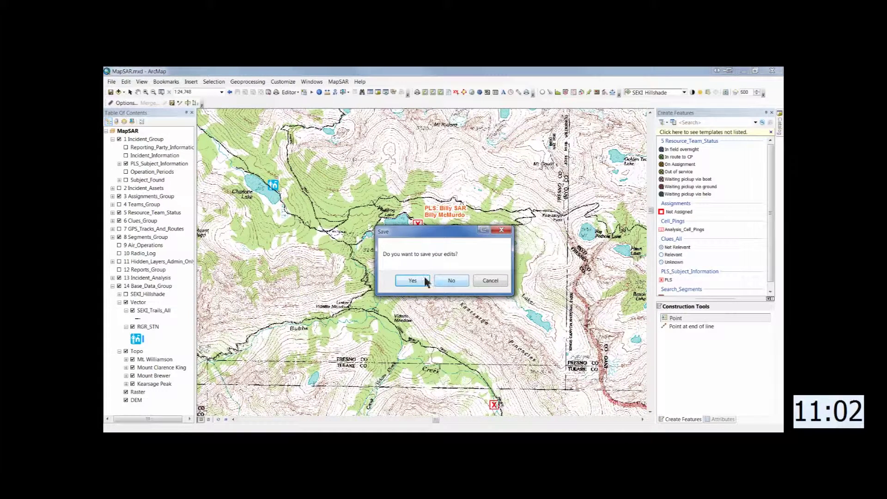
click(419, 279)
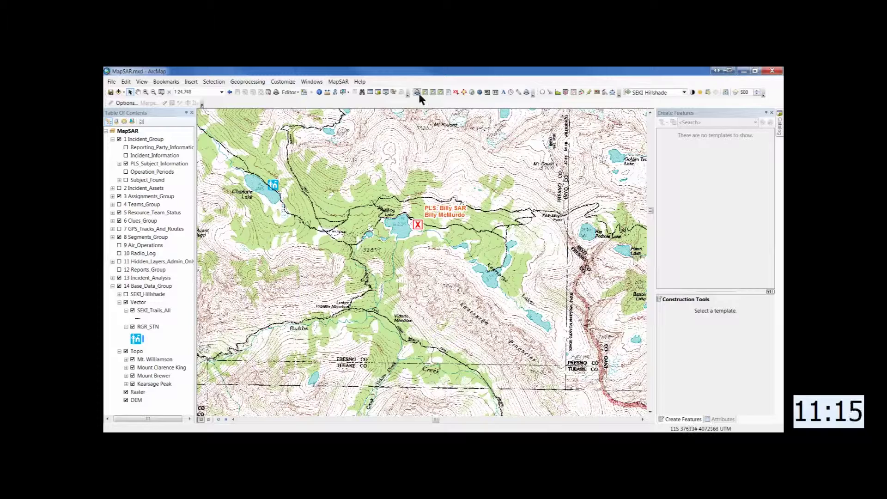
click(765, 112)
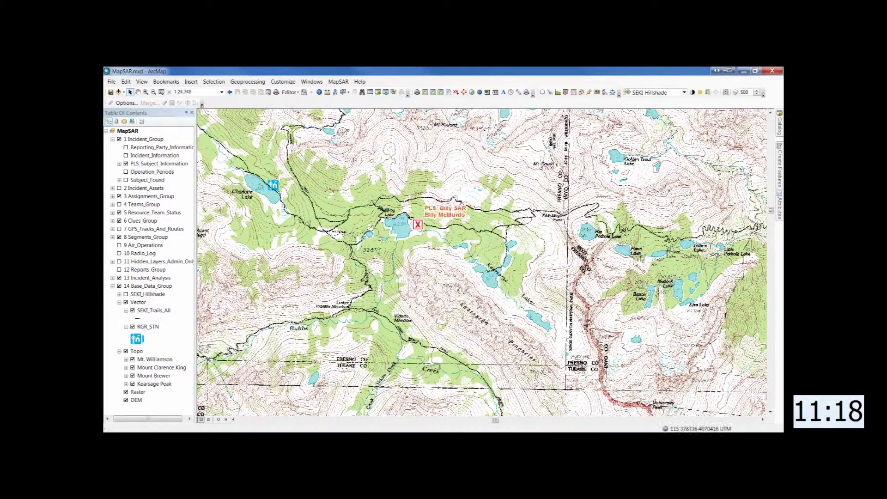
click(137, 294)
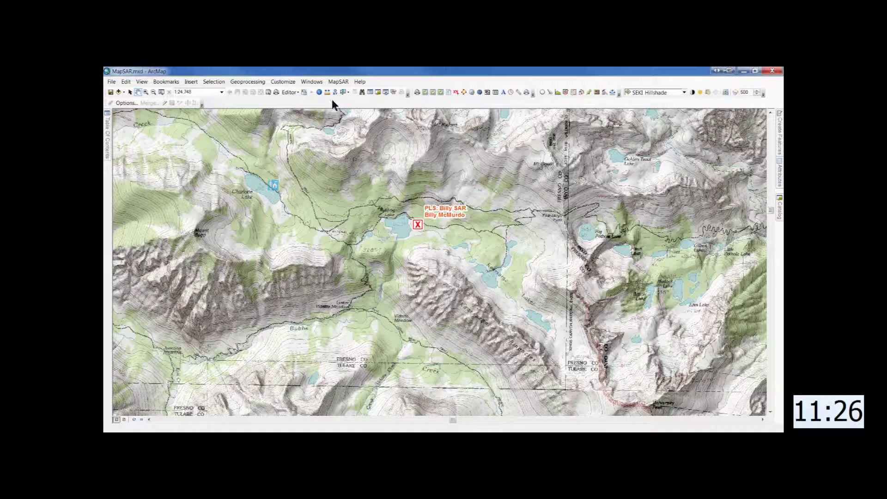
click(422, 92)
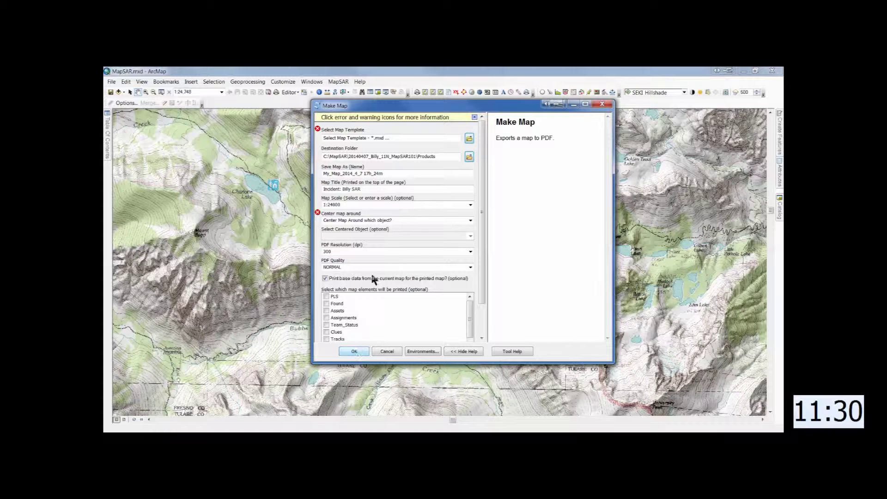
- Choose the MapSAR_ANSI_C_17x22_Briefing.mxd template from Map_Templates\Briefing_Maps
click(469, 138)
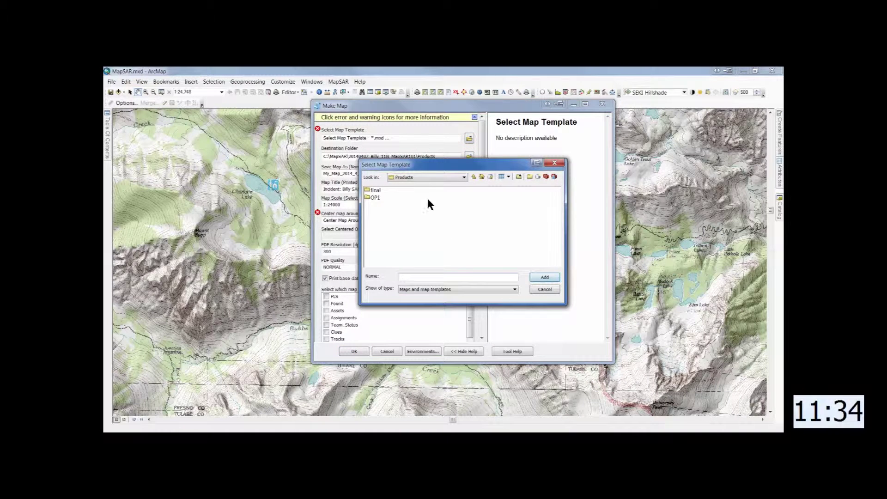
click(474, 178)
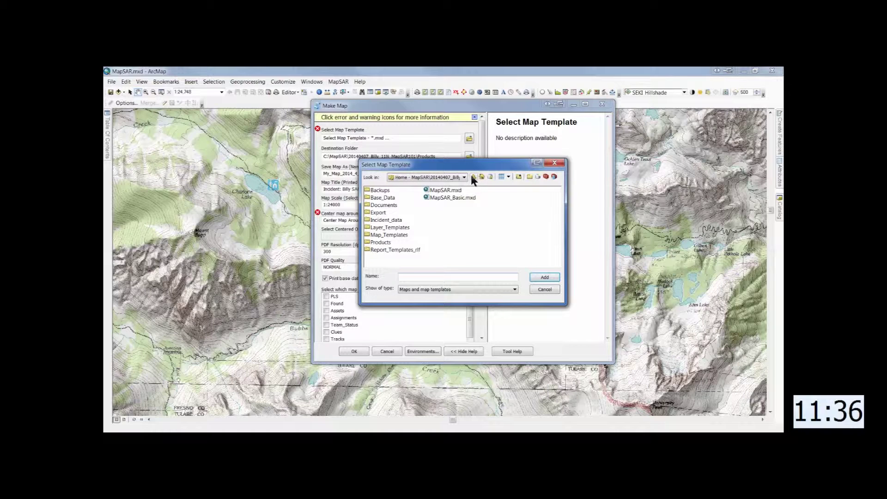
double_click(376, 234)
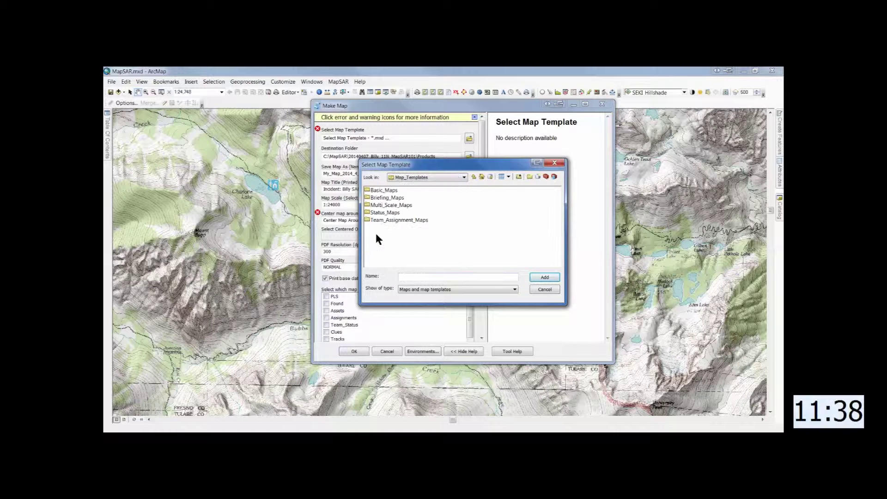
double_click(375, 198)
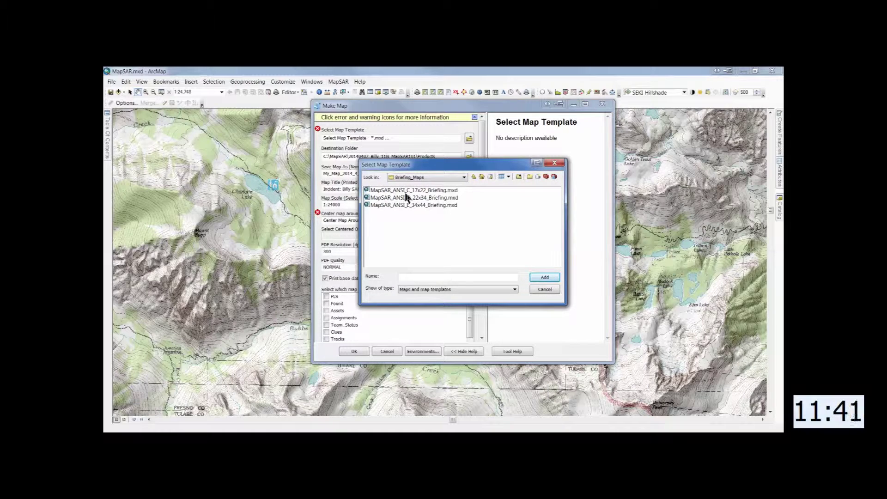
click(377, 191)
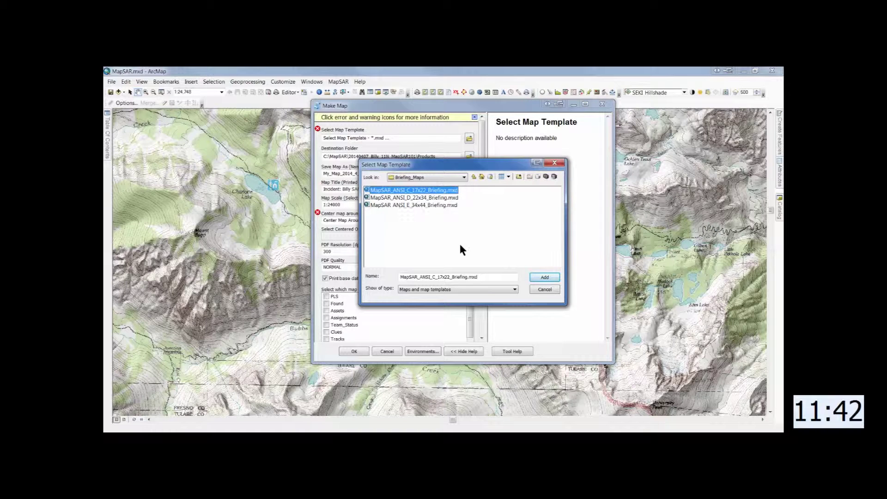
click(543, 277)
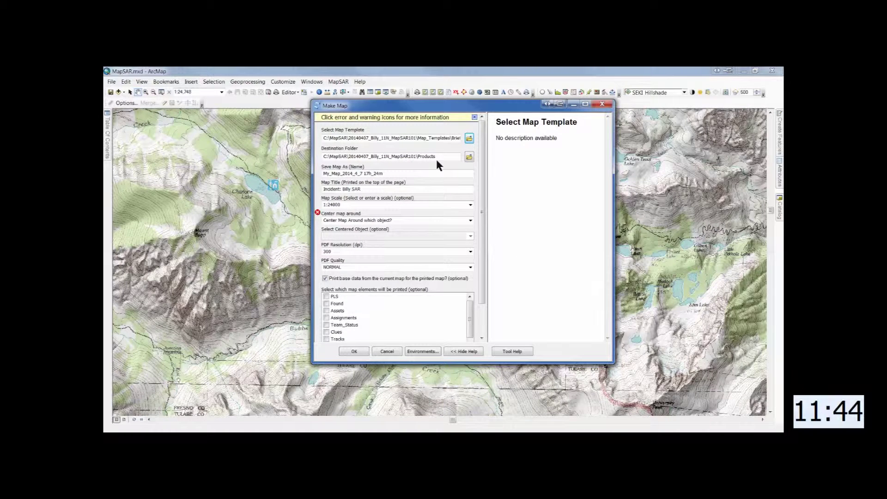
- Set the output destination to the Products\OP1 folder
click(470, 157)
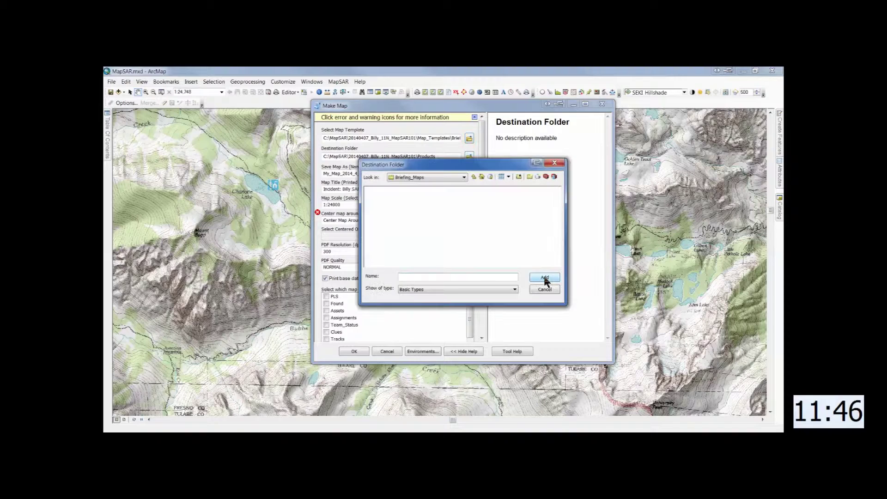
click(464, 177)
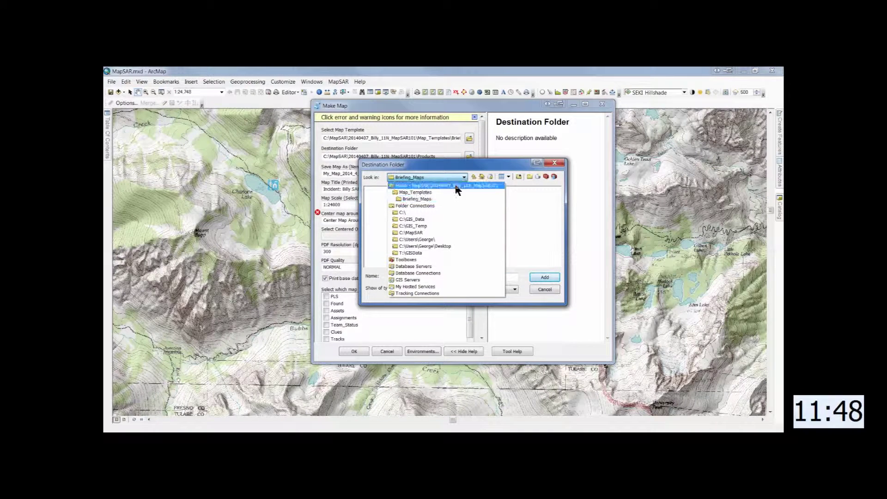
click(454, 186)
double_click(377, 242)
click(373, 197)
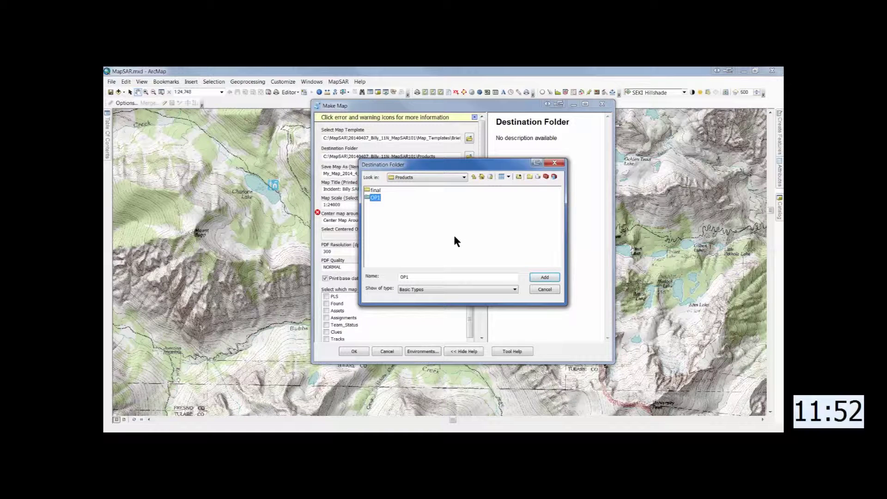
click(545, 277)
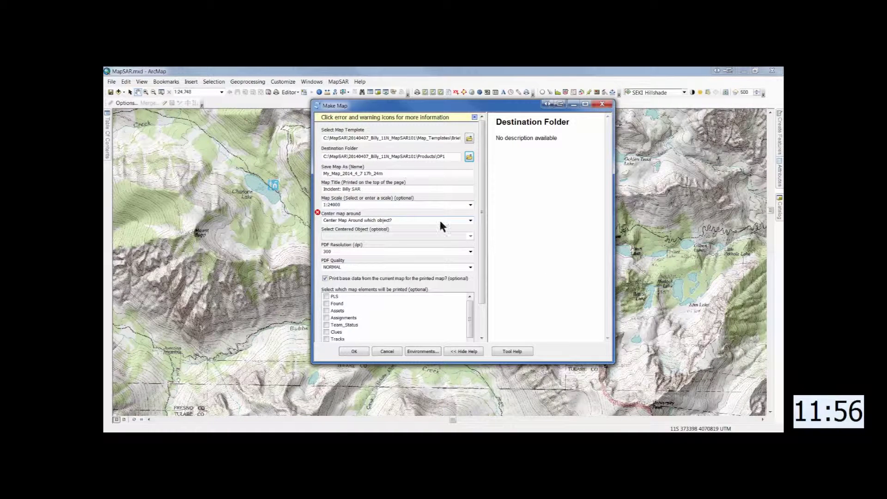
- Centre the map on the PLS subject, include the PLS point, and run the export
click(471, 221)
click(380, 240)
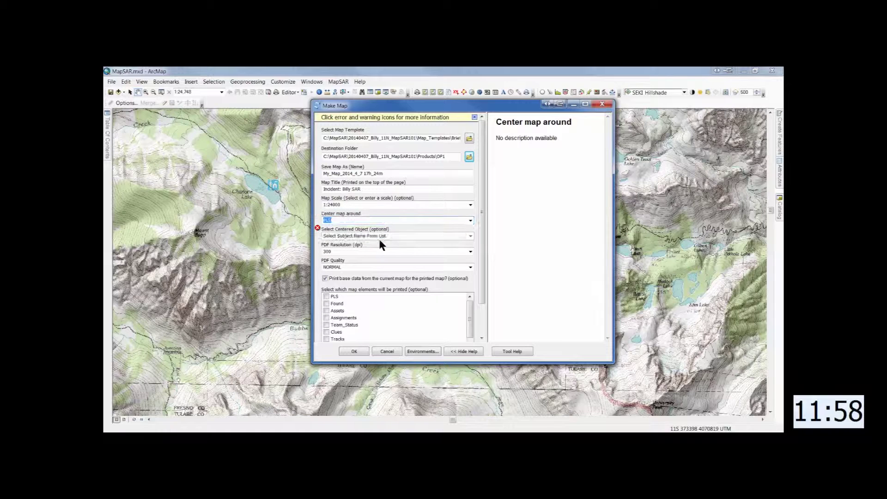
click(435, 236)
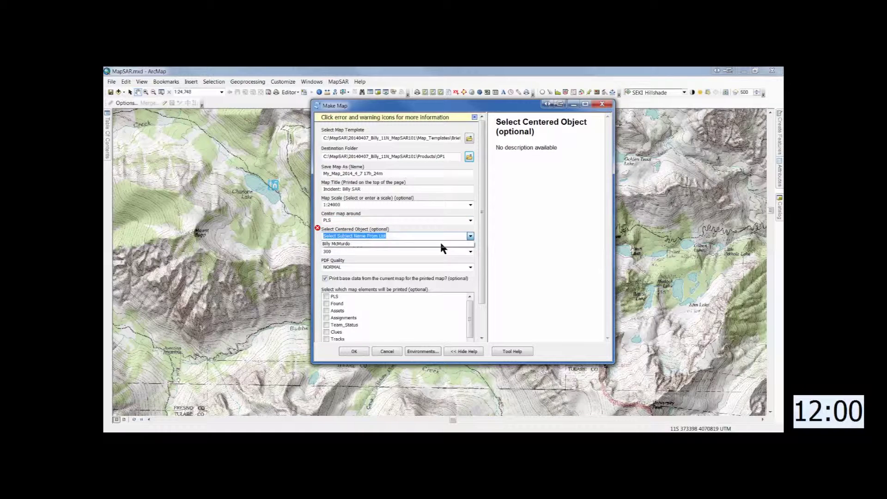
click(436, 244)
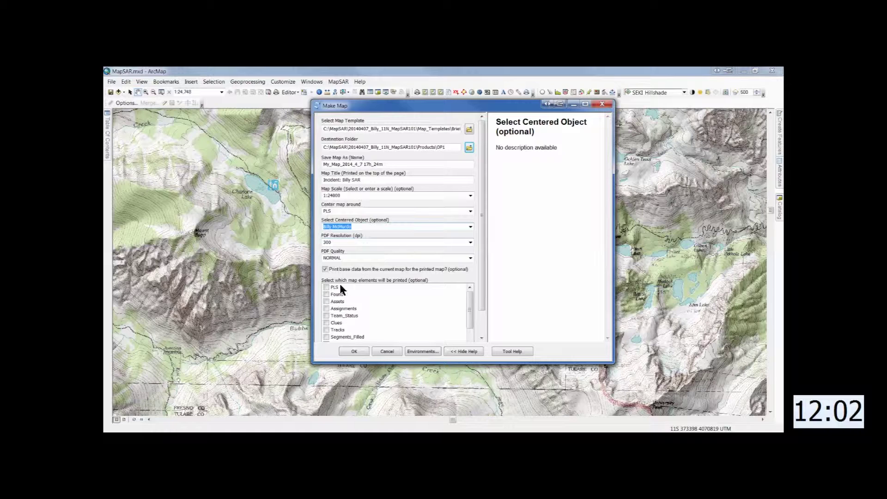
click(326, 287)
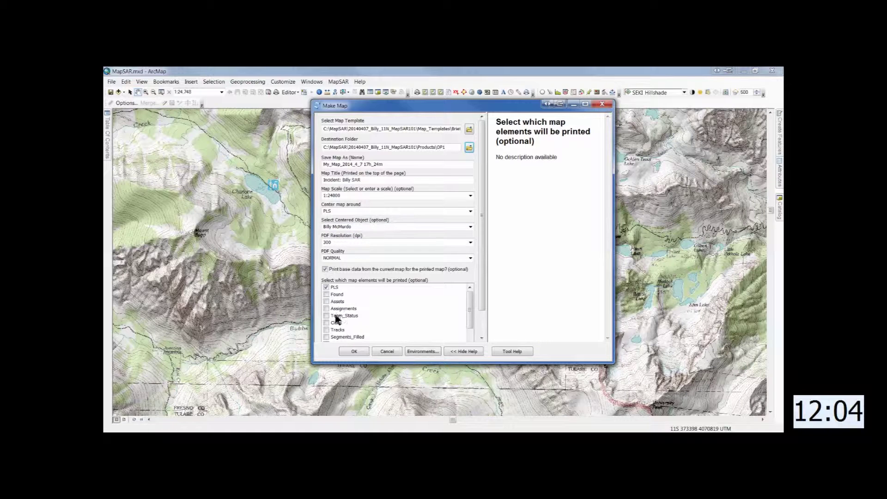
click(353, 351)
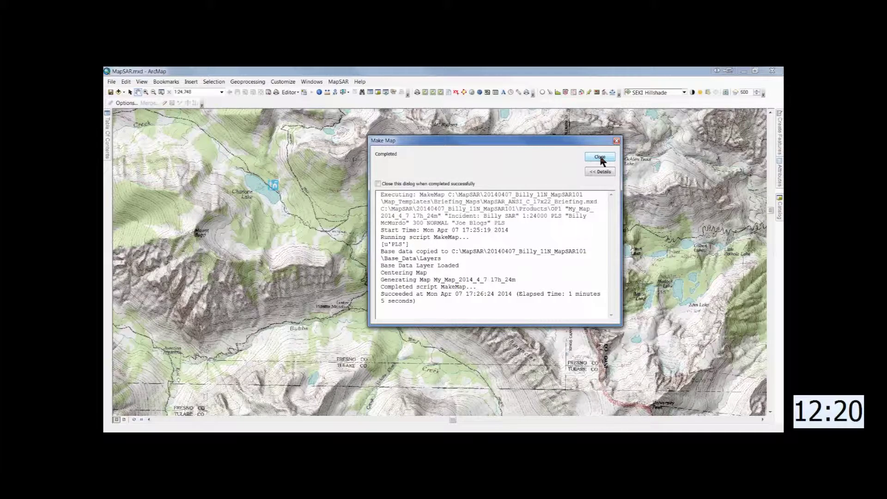
click(600, 158)
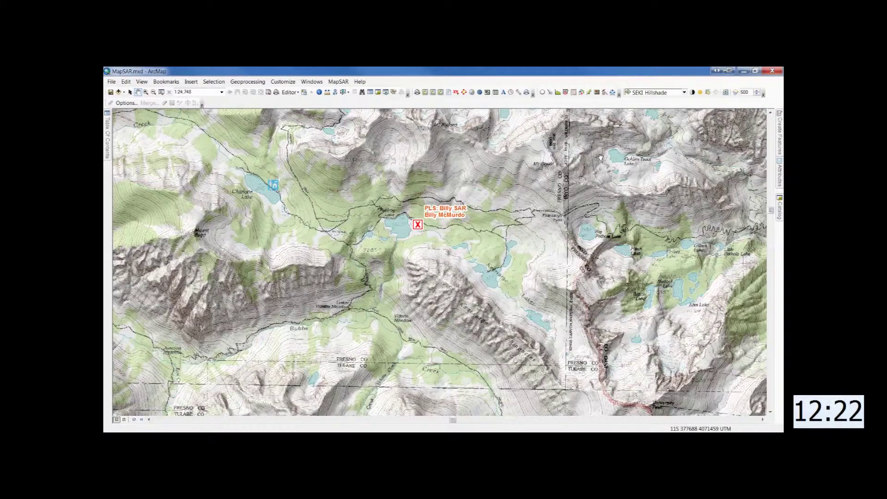
- Save the map document, then open My_Map_2014_4_7 17h_24m.pdf from Products\OP1 in Acrobat
click(111, 92)
key(alt+Tab)
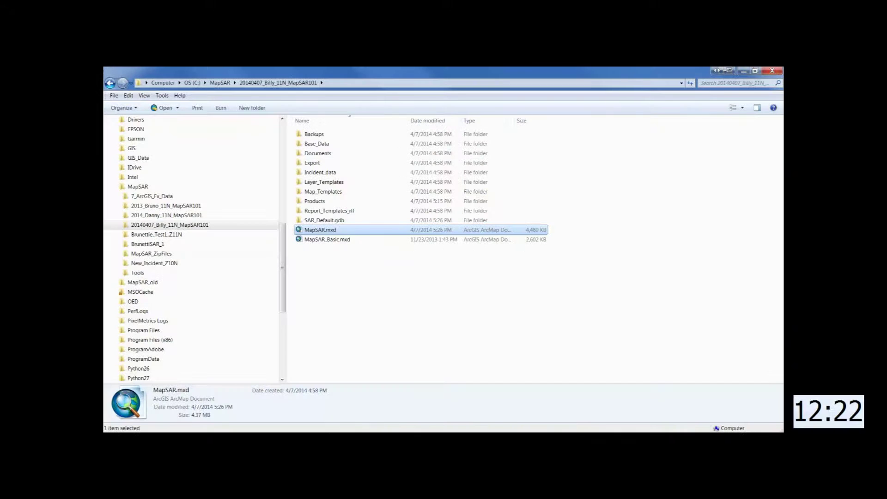
double_click(303, 202)
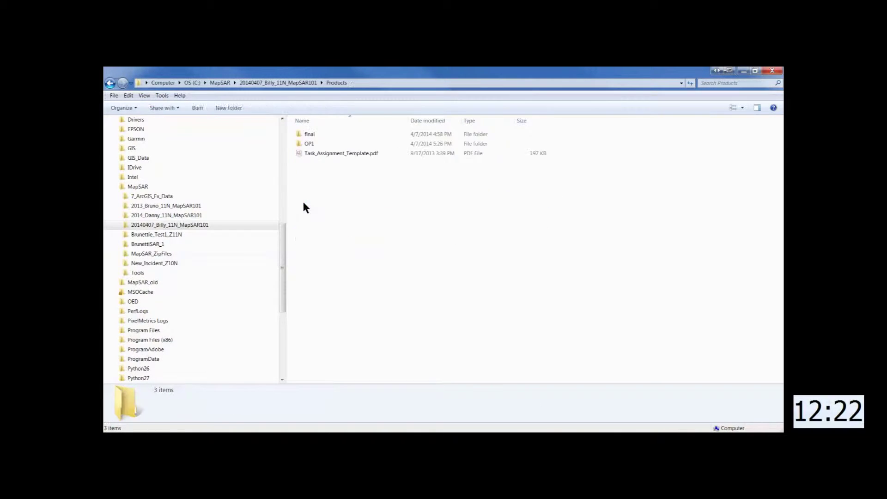
double_click(301, 144)
double_click(300, 134)
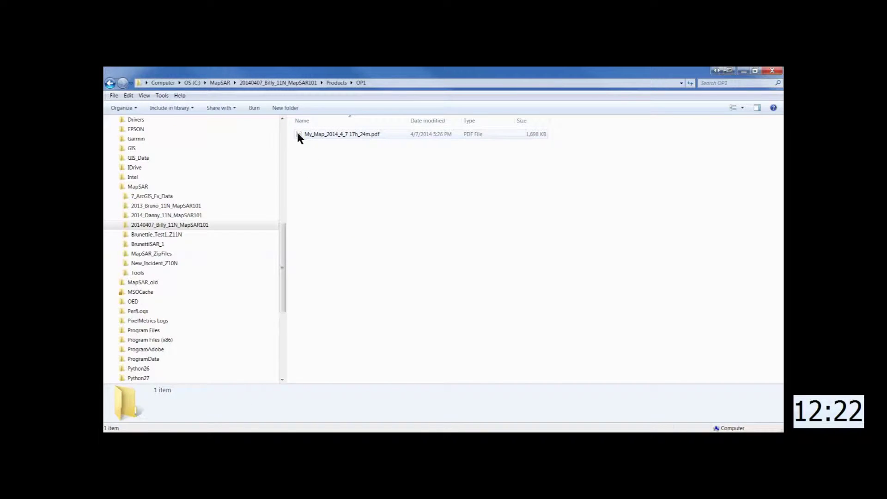